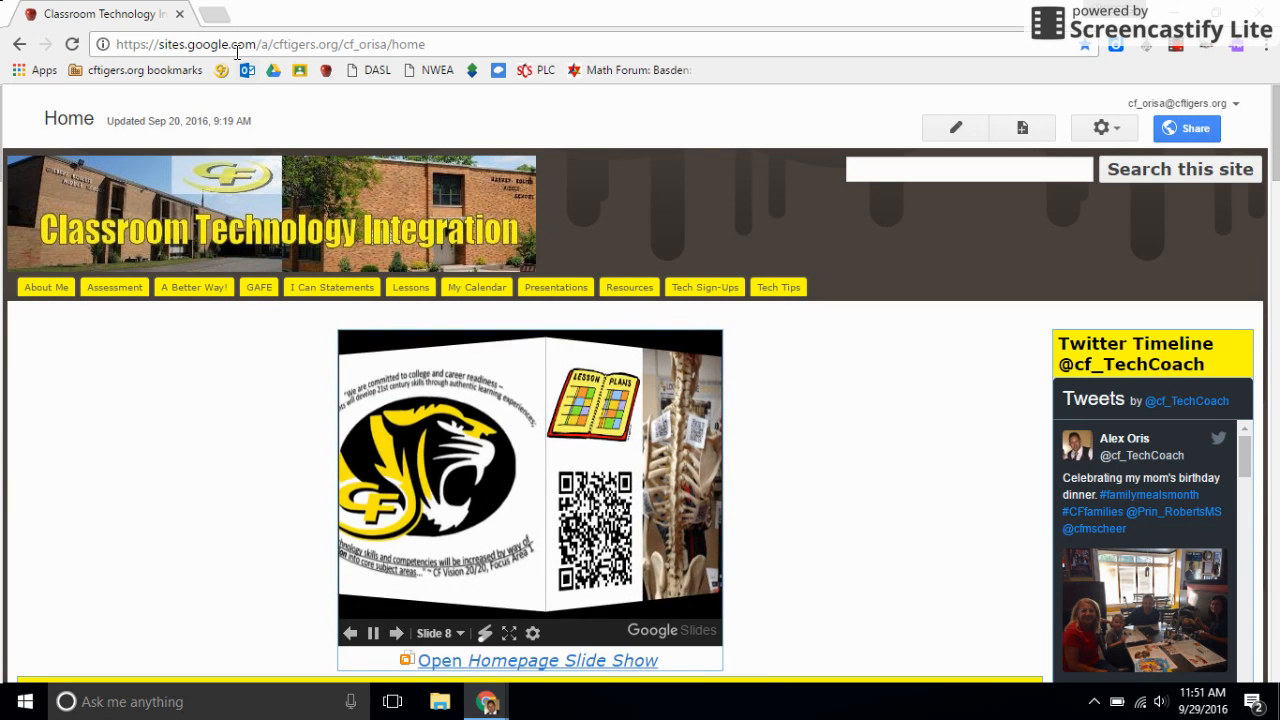
# Open Google Drive in a new browser tab and create a blank Google Sheets spreadsheet.
pyautogui.click(213, 14)
pyautogui.click(276, 70)
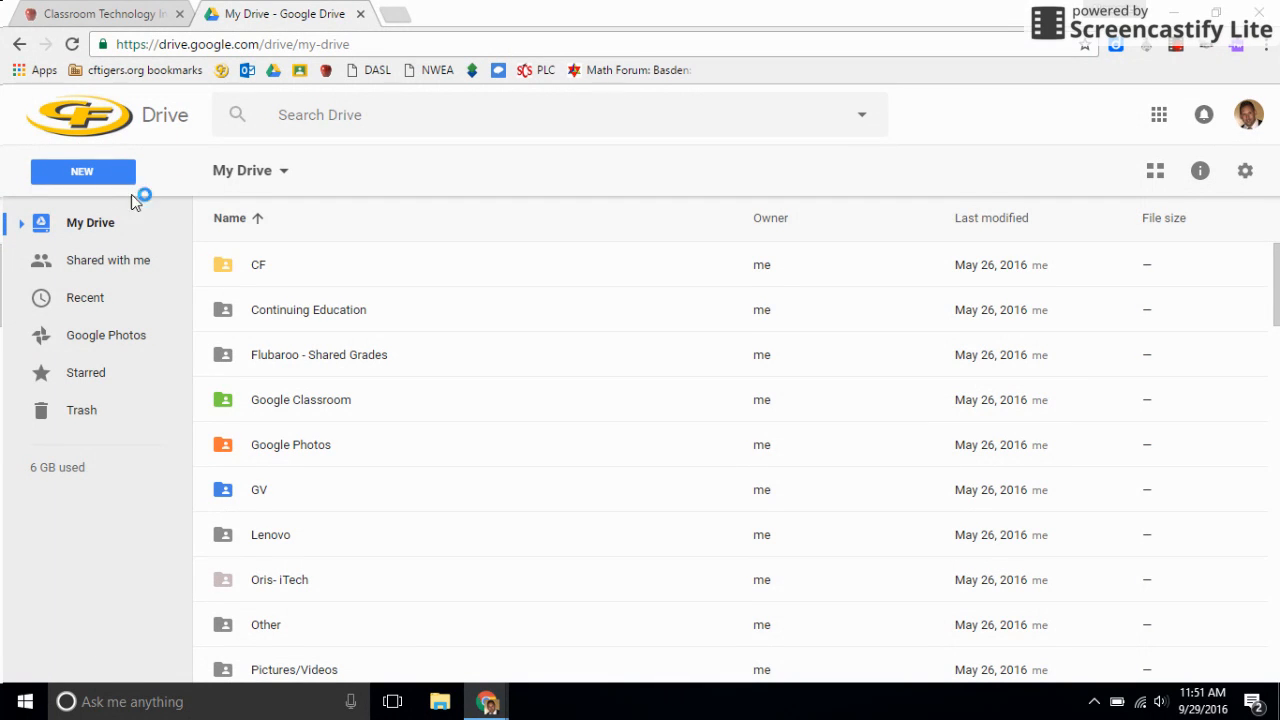
pyautogui.click(83, 176)
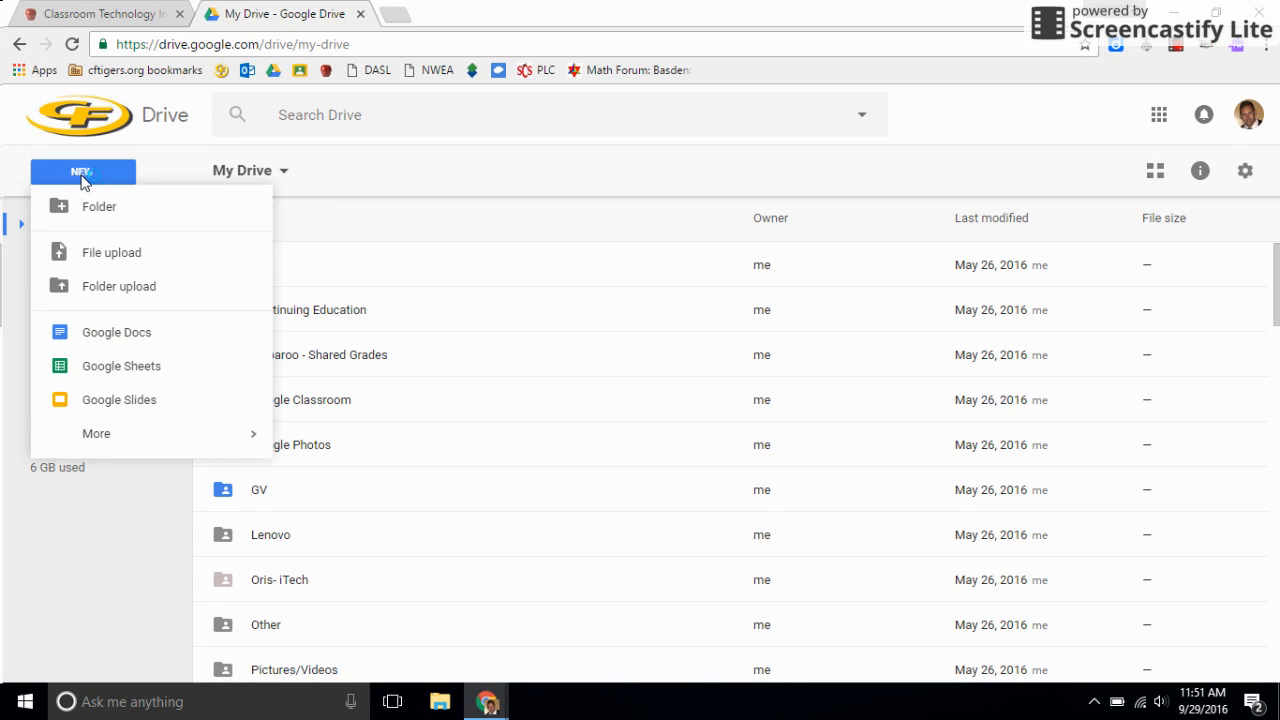
pyautogui.click(124, 368)
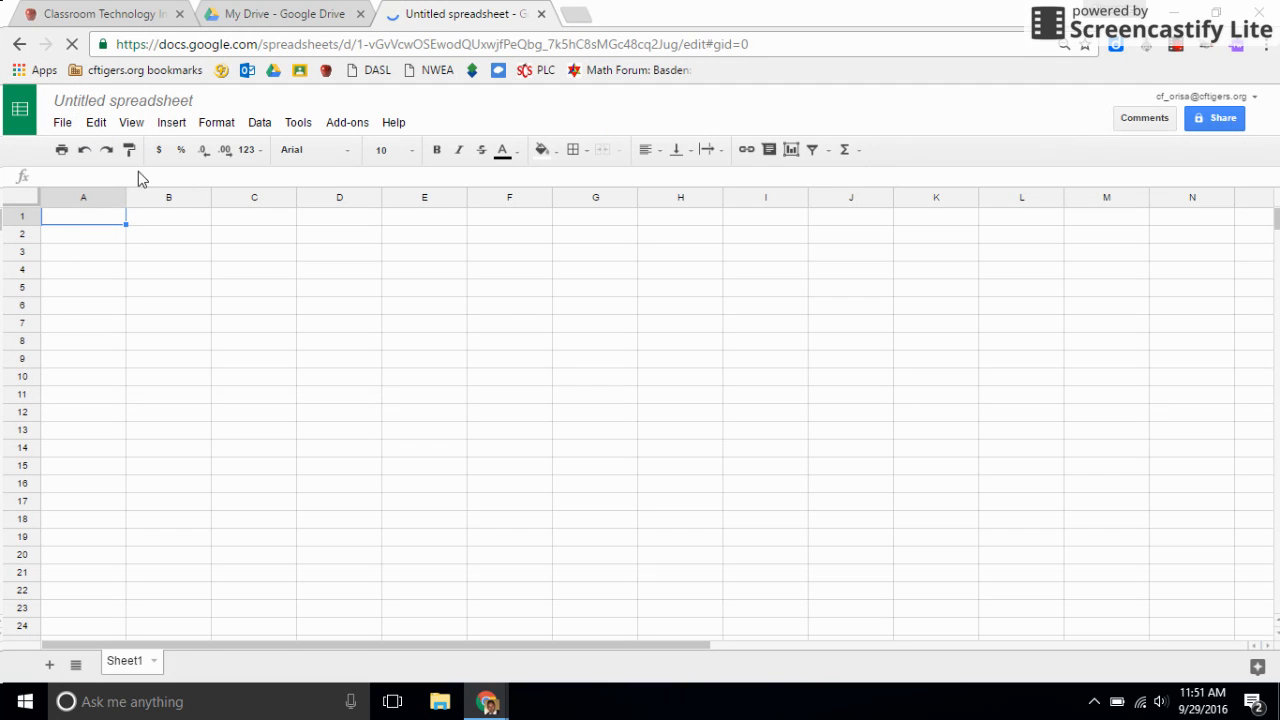
# Rename the spreadsheet to "6th Grade Sheet-" followed by the teacher's name.
pyautogui.click(177, 103)
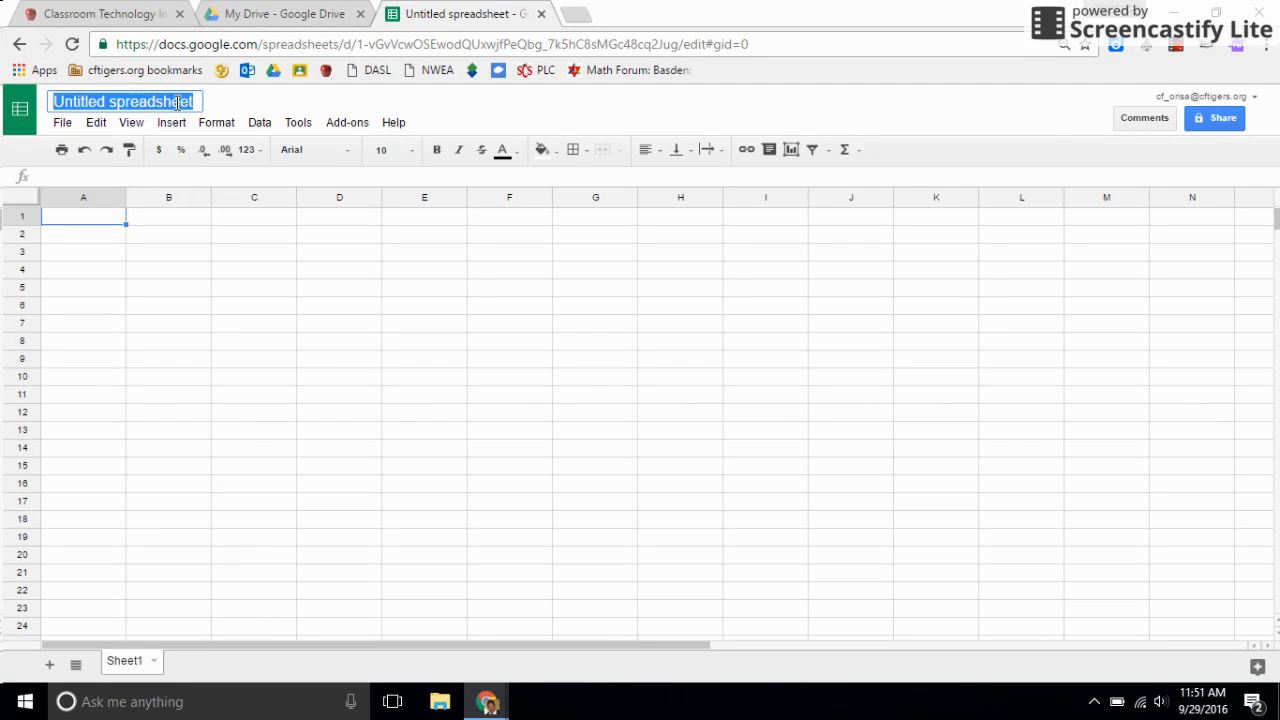
pyautogui.write('6th Grade Sheet- M')
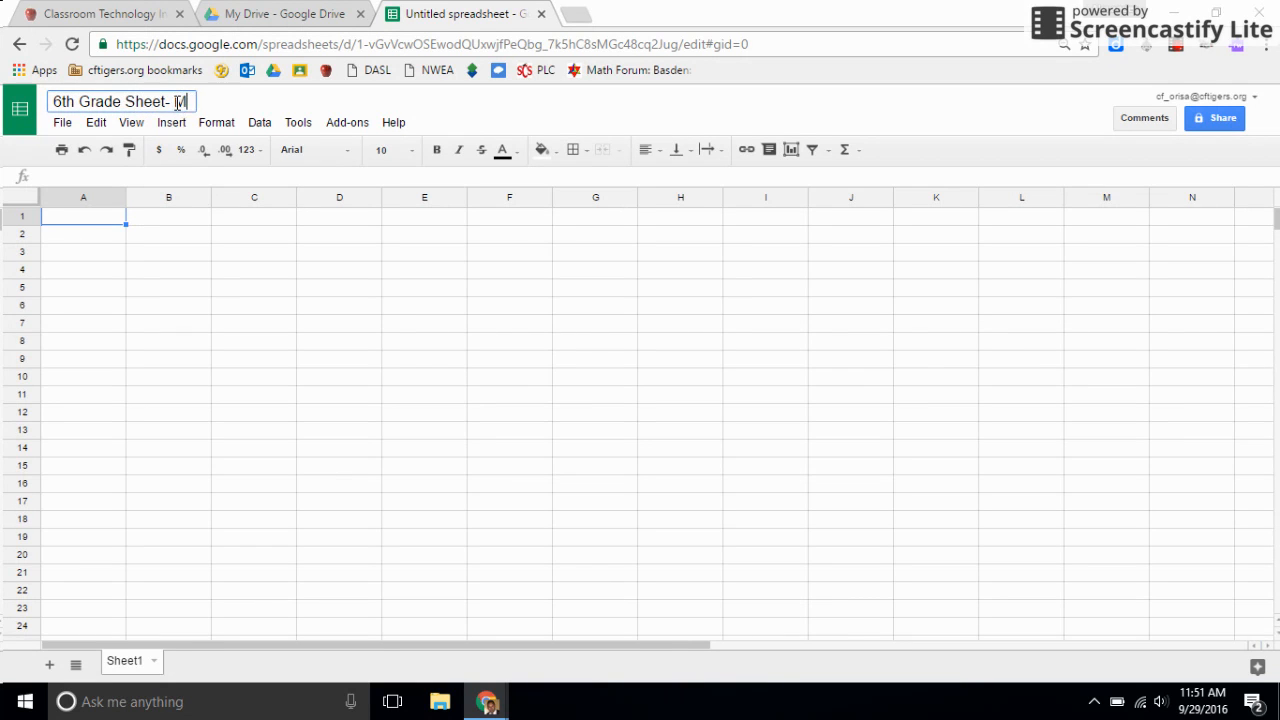
pyautogui.write('r. Oris')
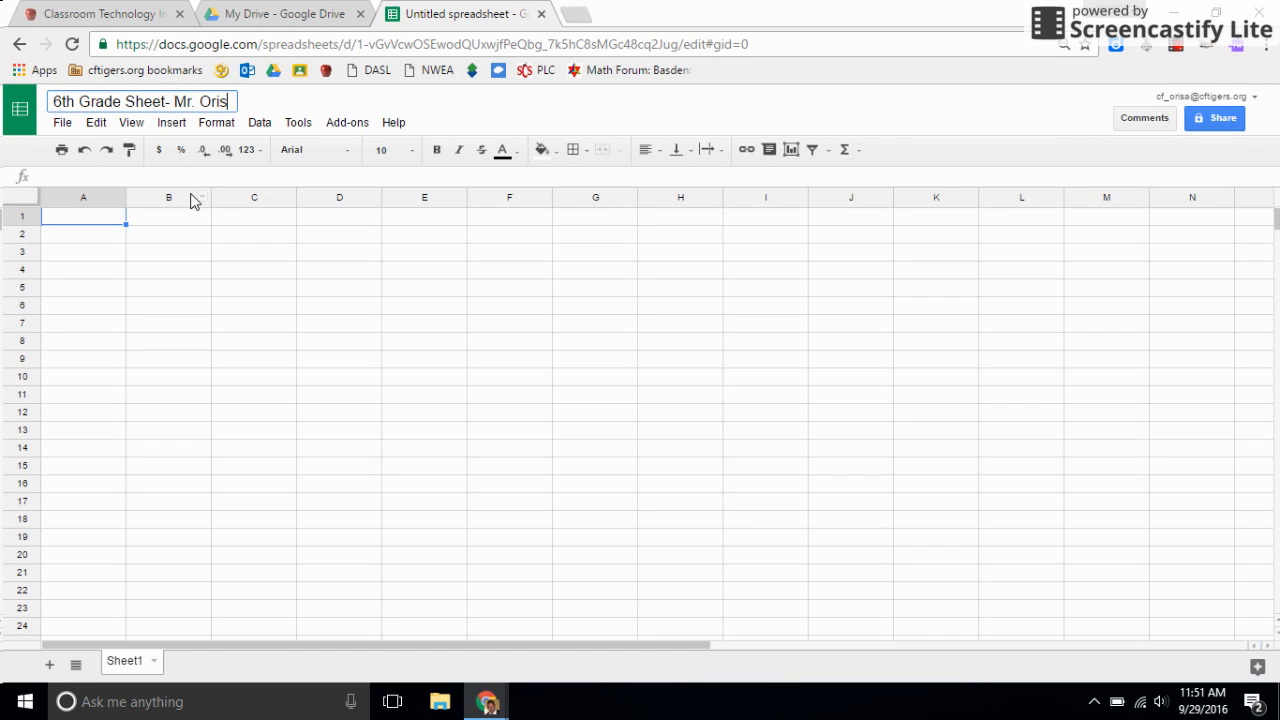
pyautogui.click(151, 254)
# Enter the column heading "Subject" in cell A1.
pyautogui.click(87, 221)
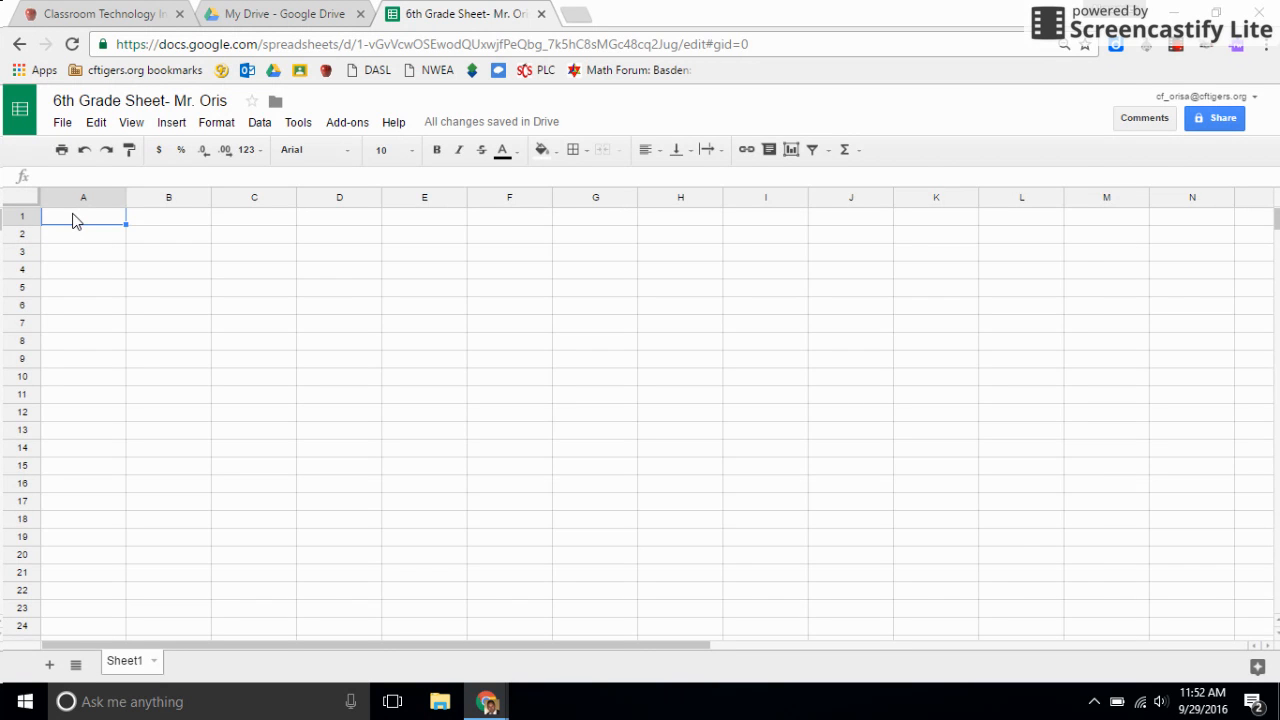
pyautogui.hotkey('ctrl', '+')
pyautogui.write('Subjec')
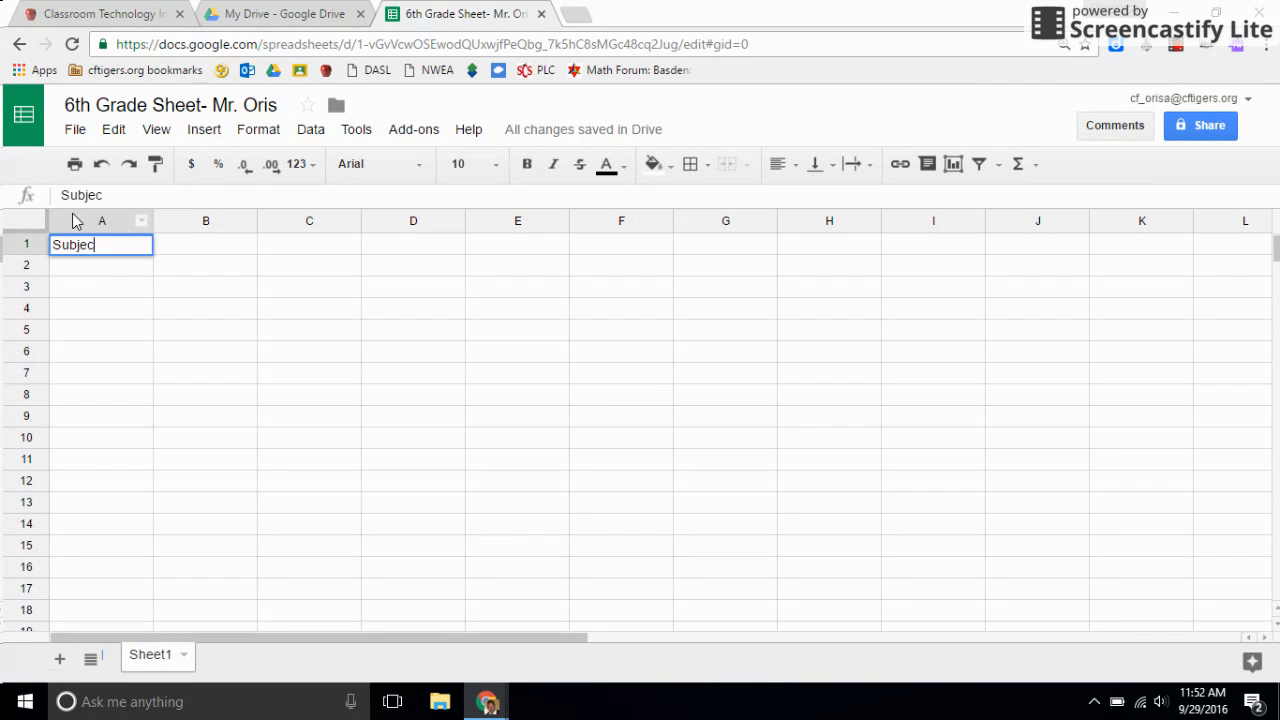
pyautogui.write('t')
# List the subjects ELA, Choir and Social Studies under the Subject heading in cells A2 to A4.
pyautogui.click(107, 272)
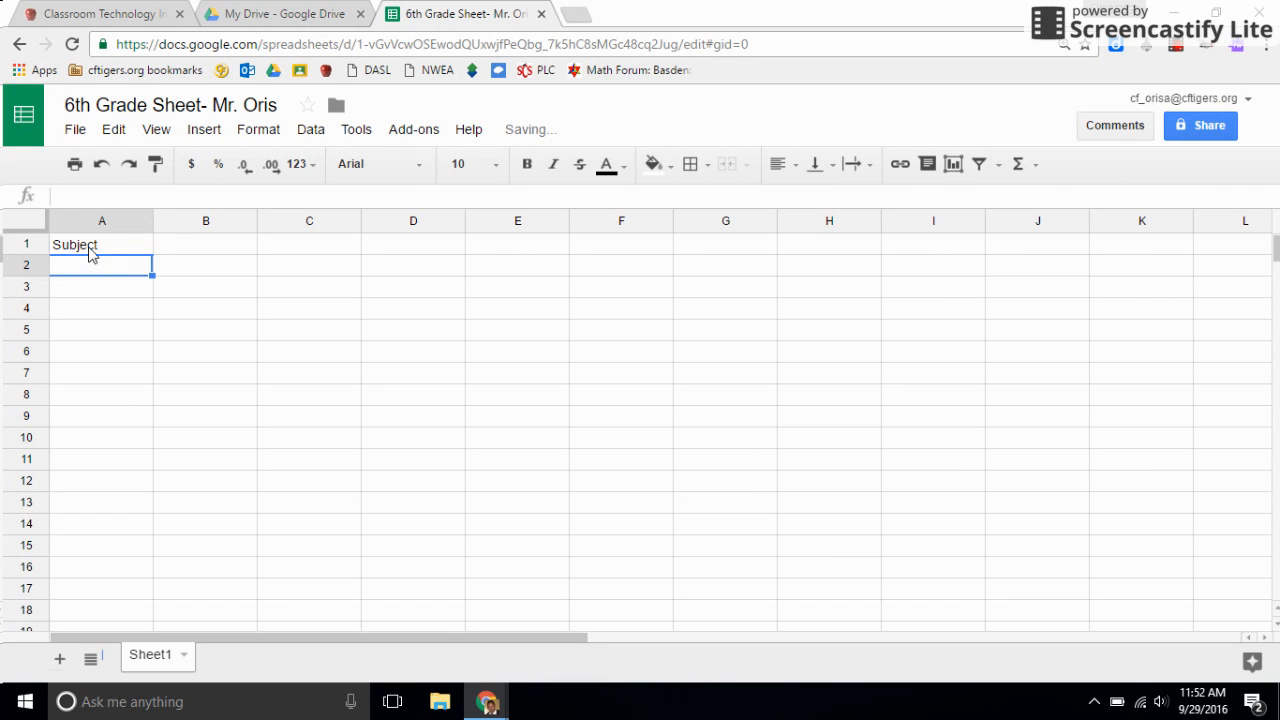
pyautogui.write('ELA')
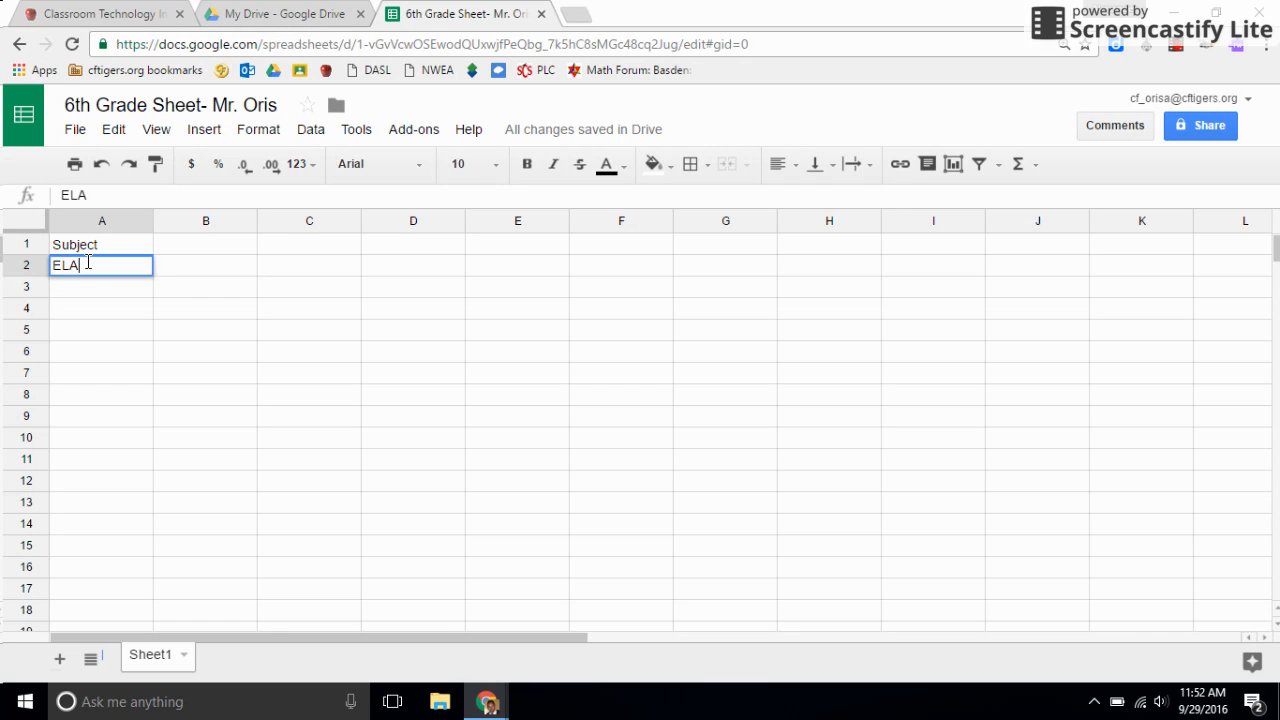
pyautogui.press('Return')
pyautogui.write('Choir')
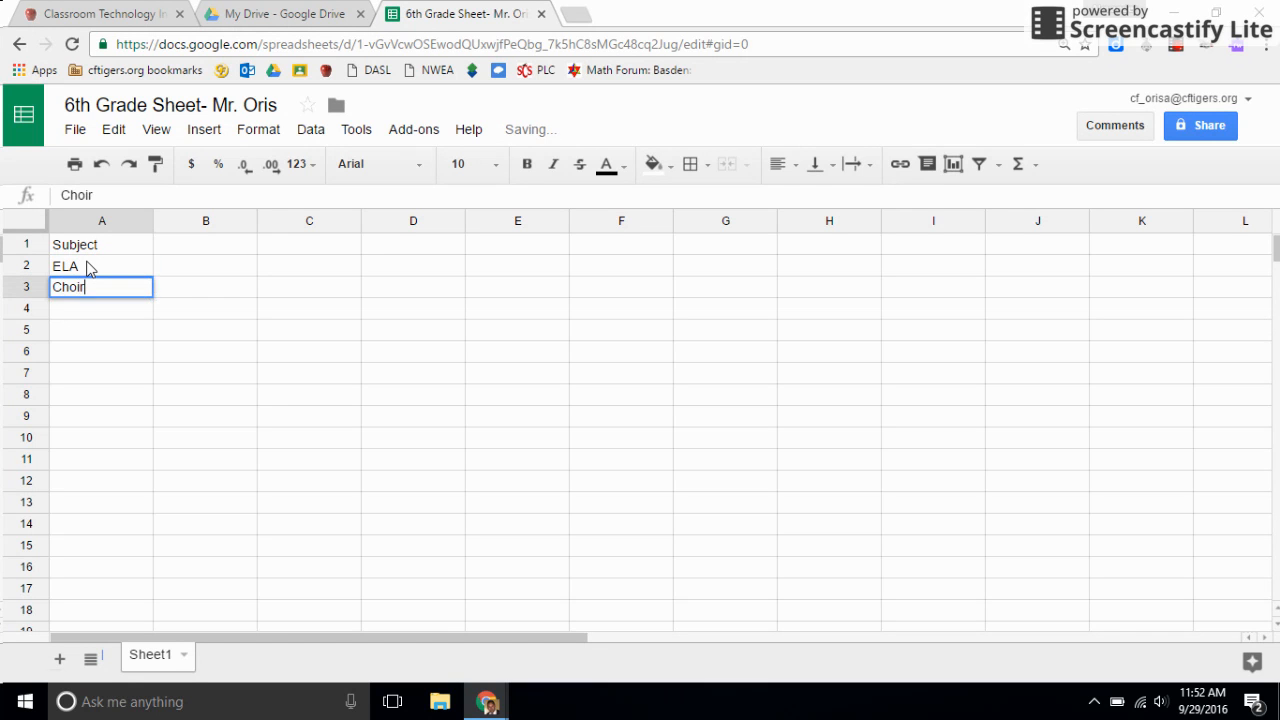
pyautogui.press('Return')
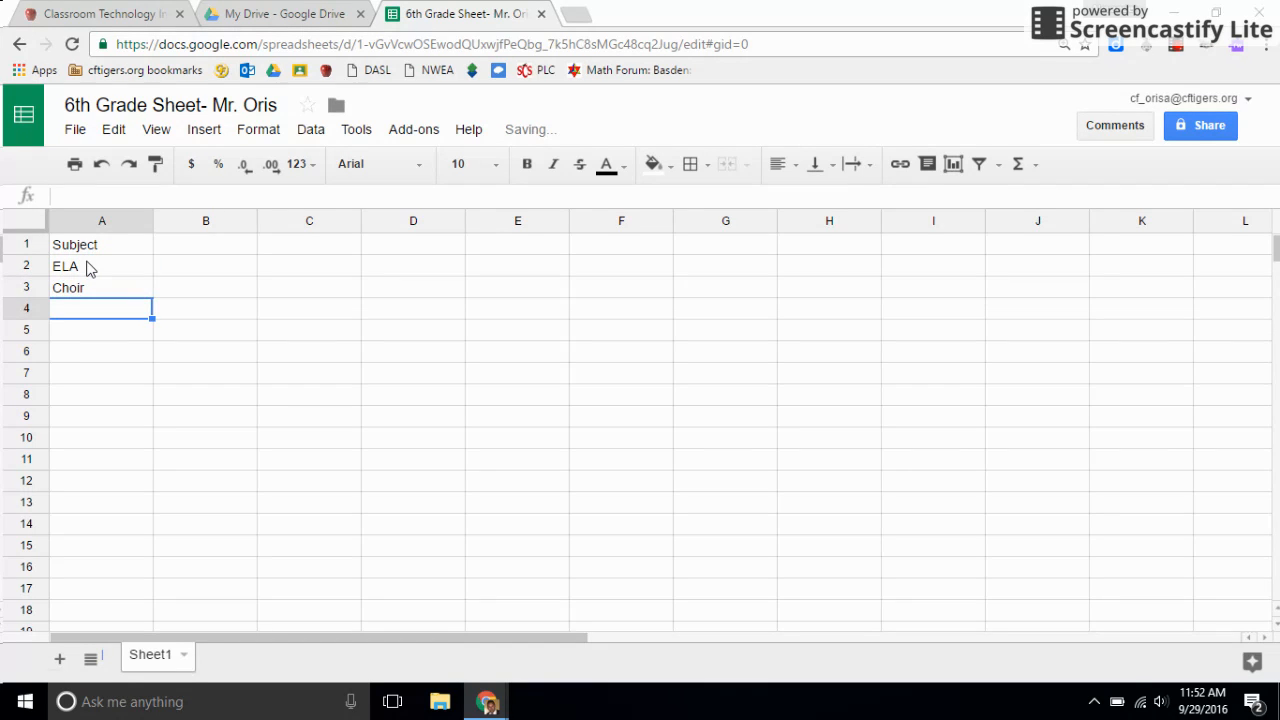
pyautogui.write('Social Studies')
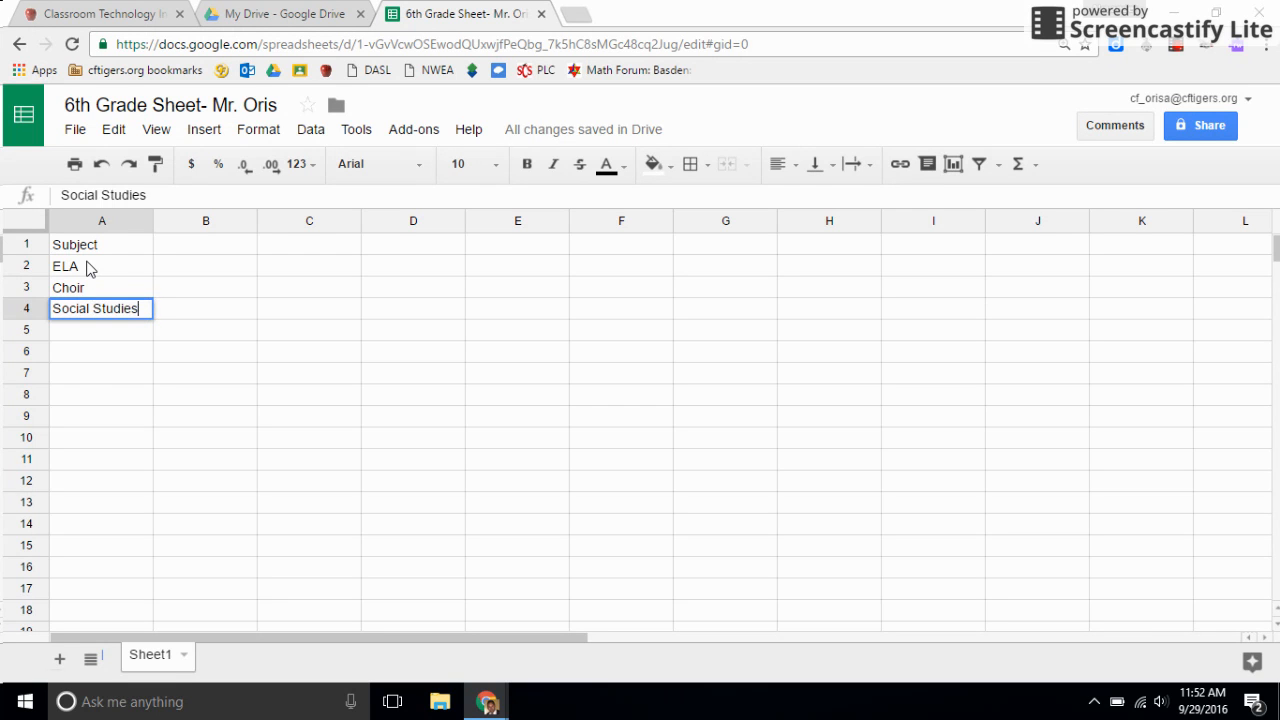
pyautogui.press('Return')
# Continue the subject list with Science, Phys Ed and Math in cells A5 to A7.
pyautogui.write('Science')
pyautogui.press('Return')
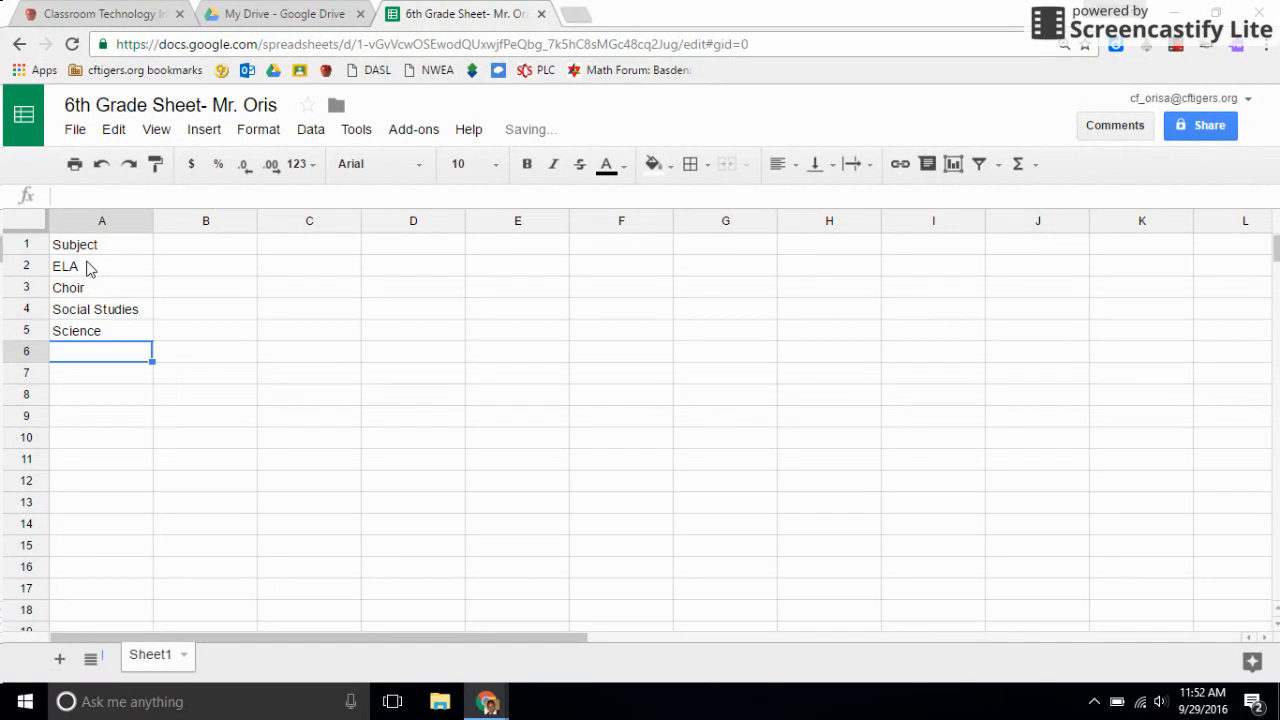
pyautogui.write('Phys Ed')
pyautogui.press('Return')
pyautogui.write('Math')
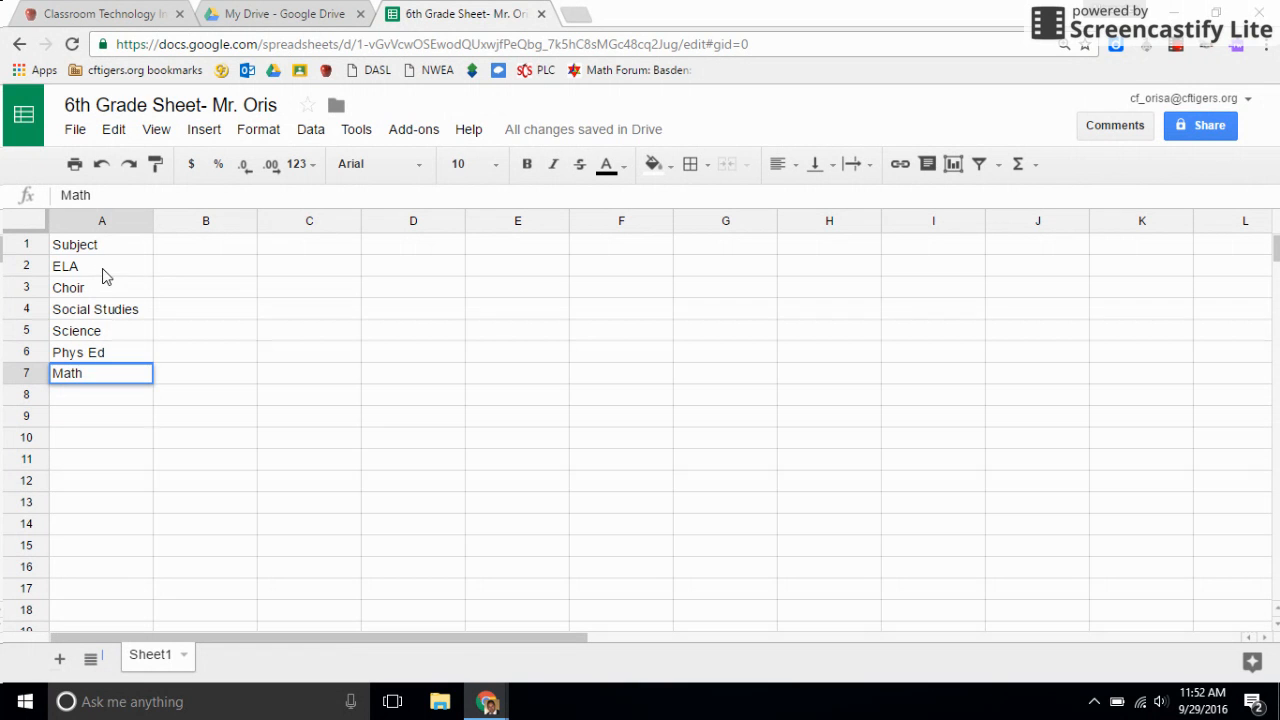
pyautogui.click(107, 272)
pyautogui.click(111, 290)
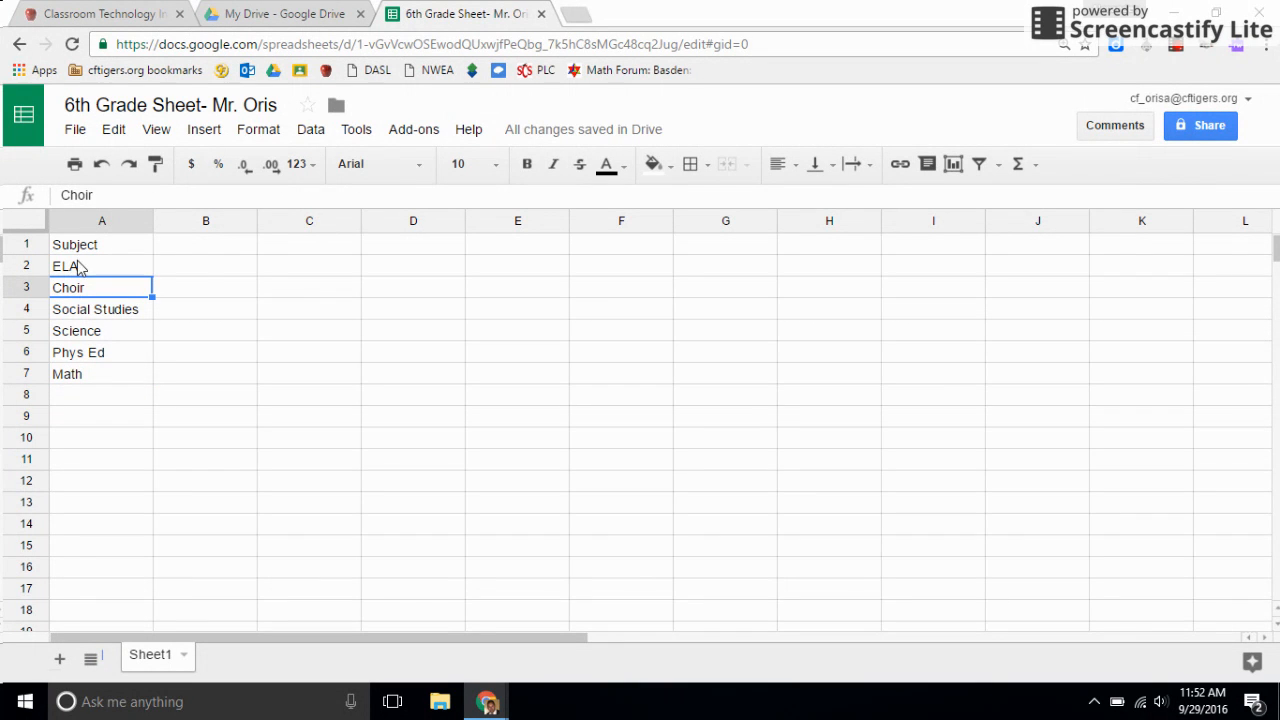
# Enter the column heading "Week 1" in cell B1.
pyautogui.click(210, 250)
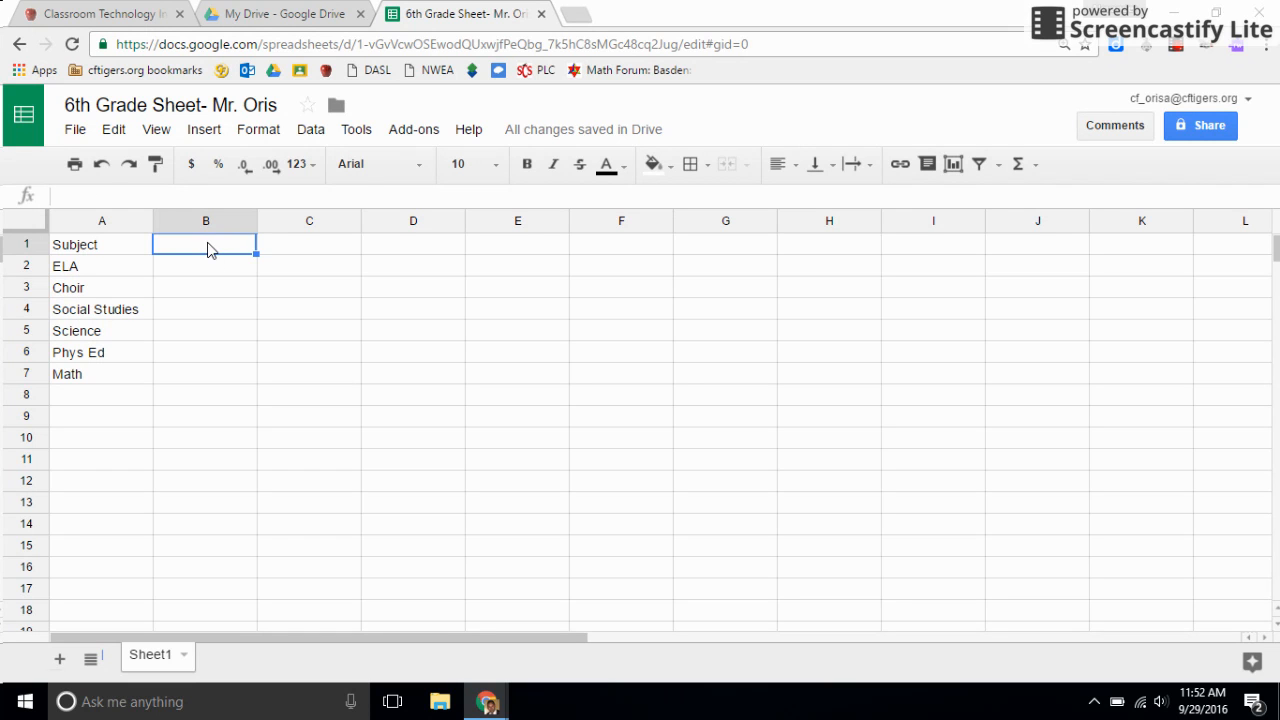
pyautogui.write('Week 1')
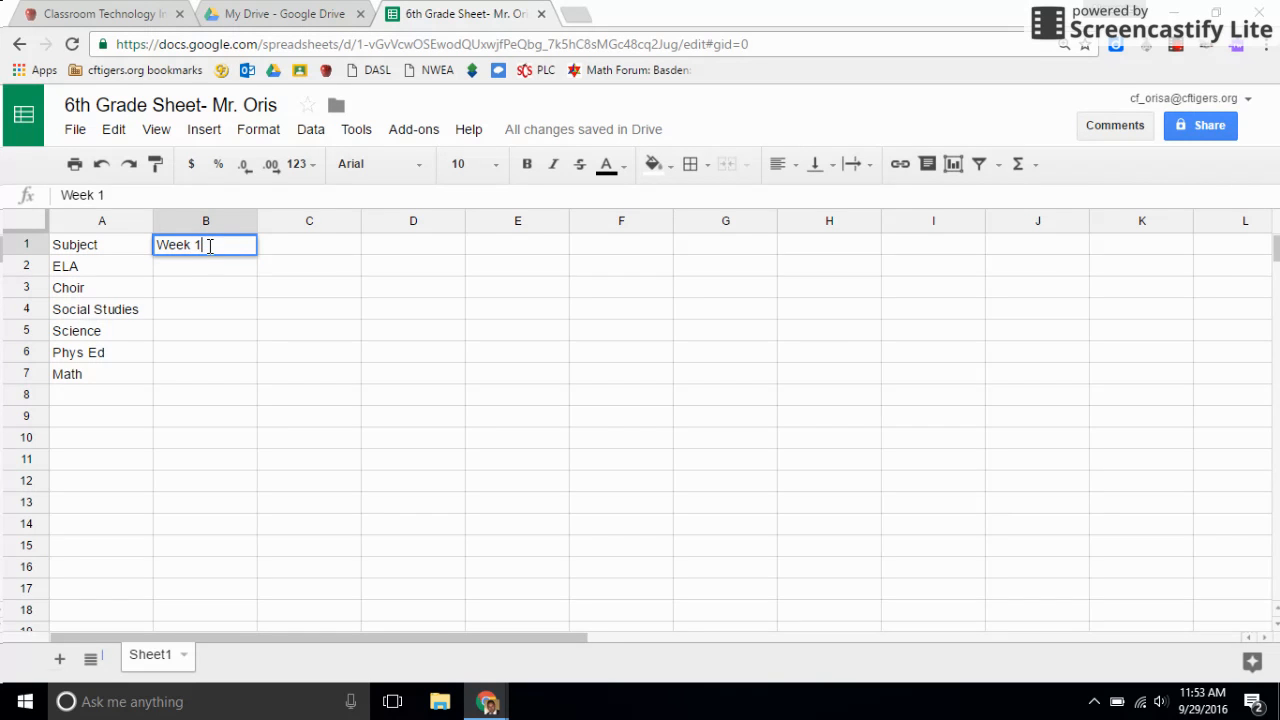
pyautogui.click(216, 271)
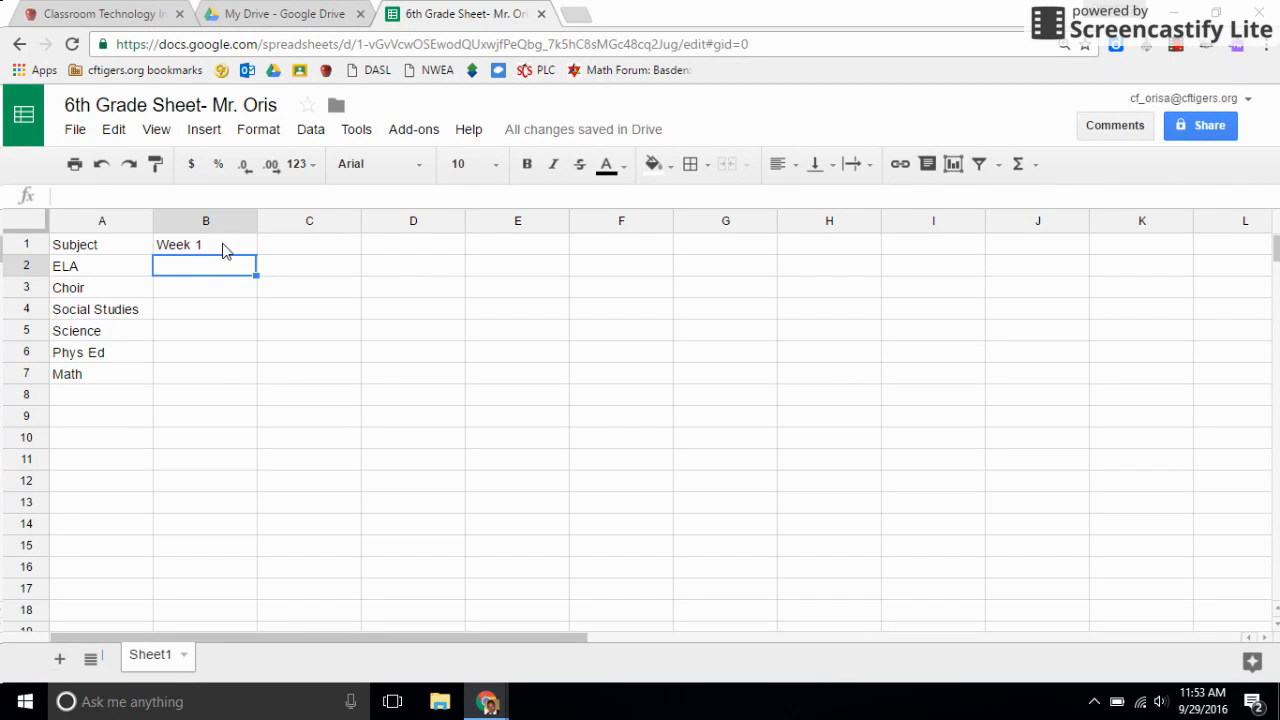
# Try autofilling the Math entry from A7 across the range A7:G14, and undo the fill.
pyautogui.click(103, 375)
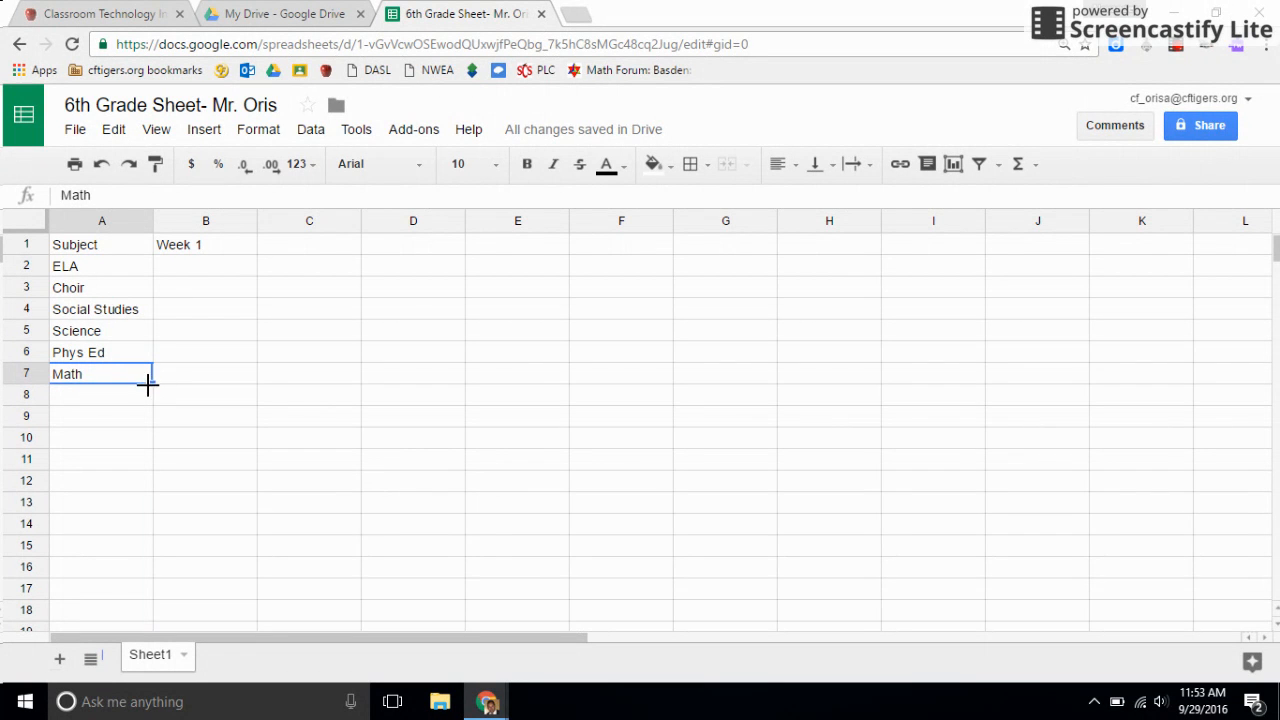
pyautogui.moveTo(148, 382); pyautogui.dragTo(773, 525)
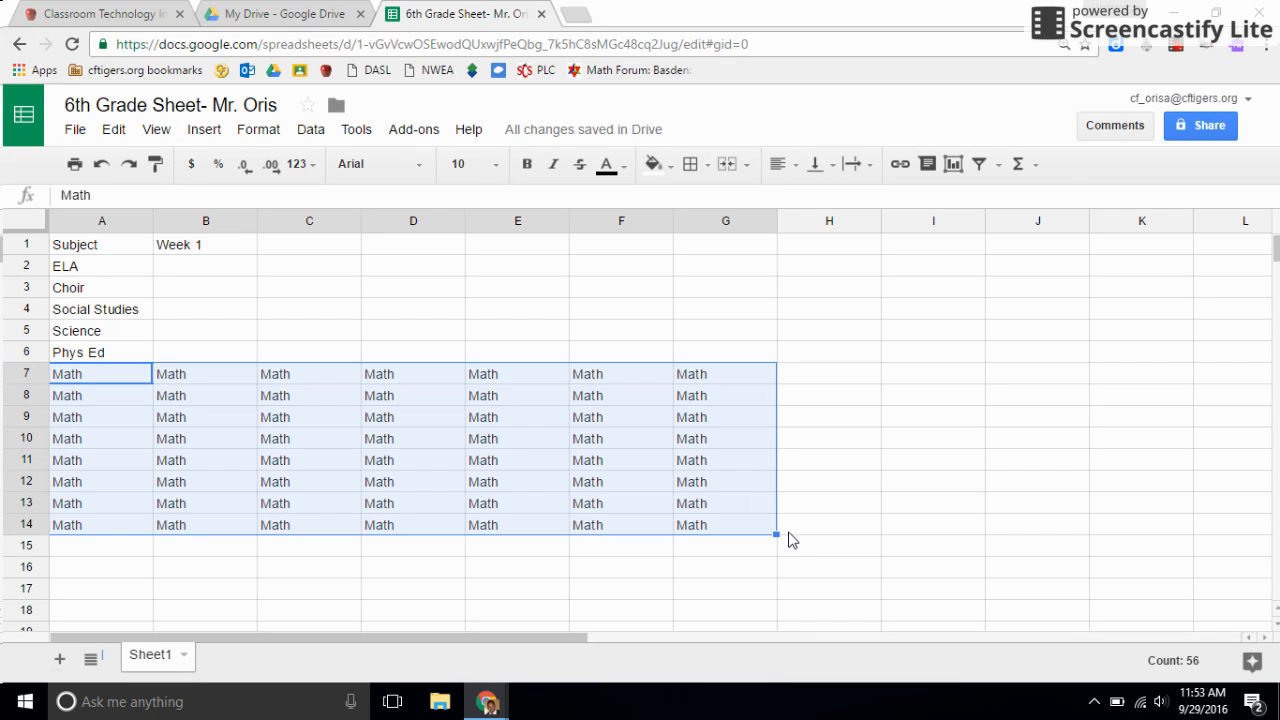
pyautogui.hotkey('ctrl', 'z')
pyautogui.hotkey('ctrl', 'z')
# Autofill the Week 1 heading across row 1 from B1 to K1 to create headings up to Week 10.
pyautogui.click(212, 252)
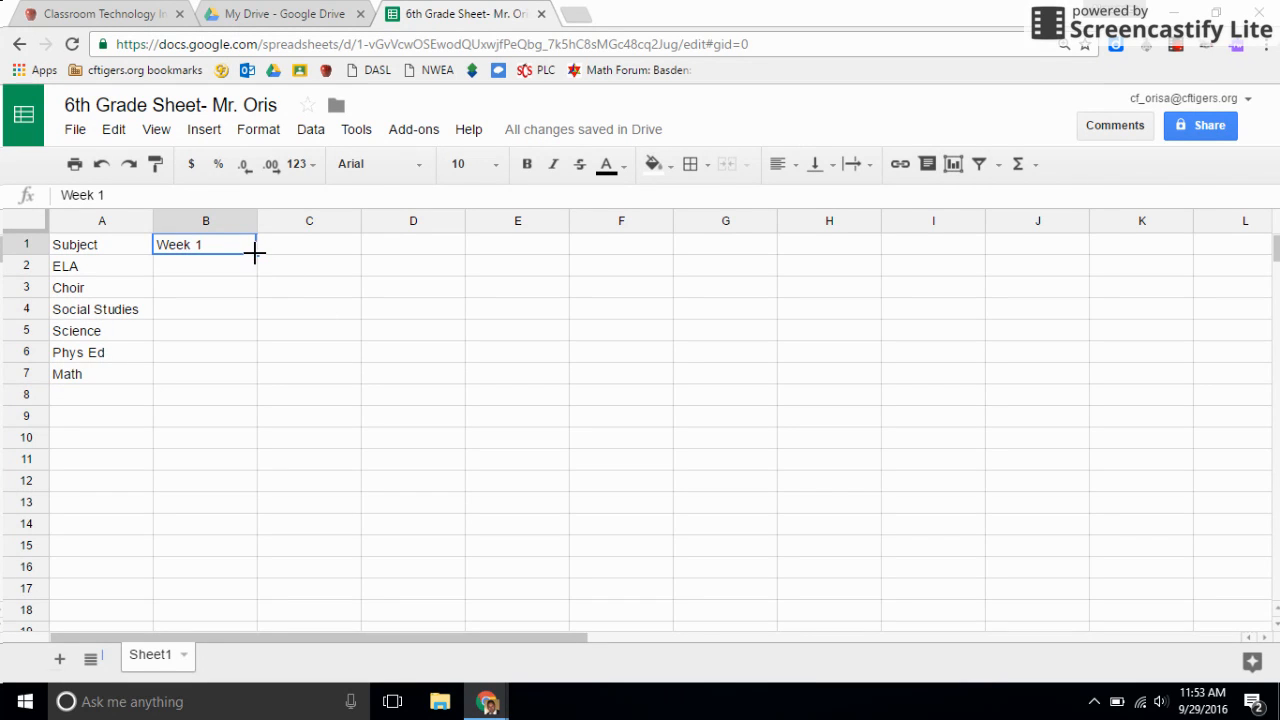
pyautogui.moveTo(254, 254); pyautogui.dragTo(282, 254)
pyautogui.moveTo(284, 253); pyautogui.dragTo(286, 254)
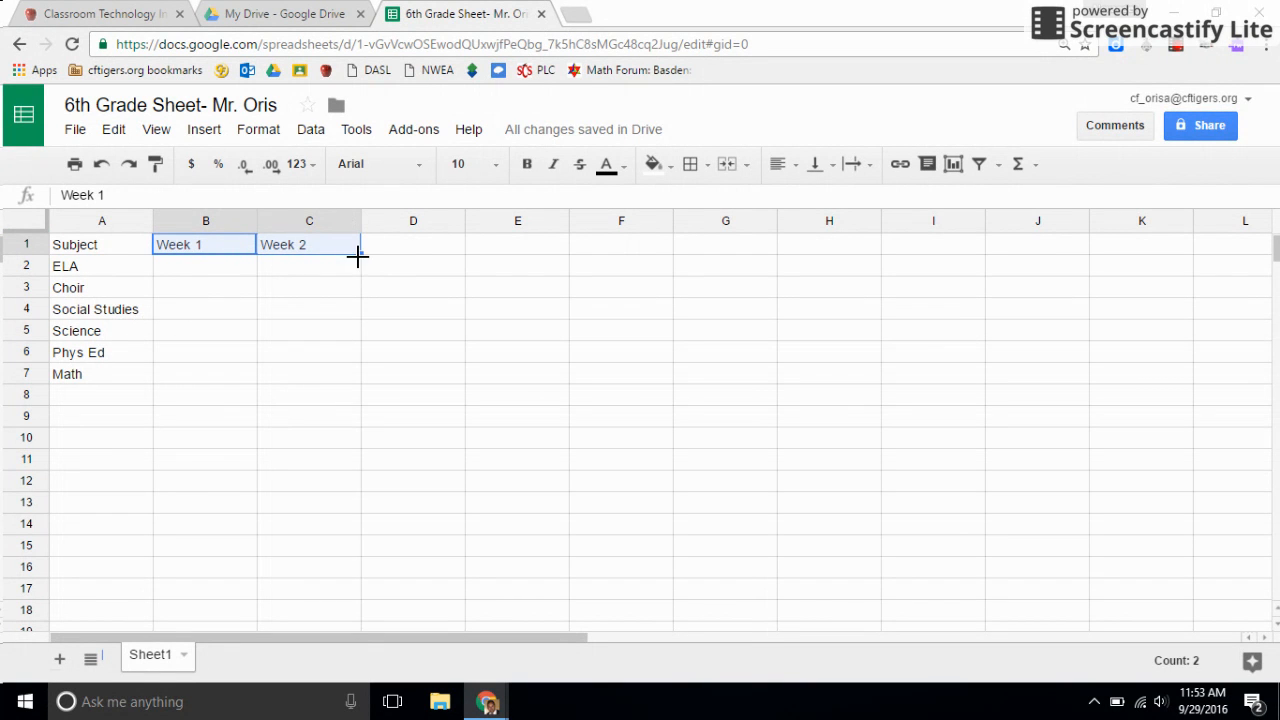
pyautogui.moveTo(358, 253); pyautogui.dragTo(1103, 244)
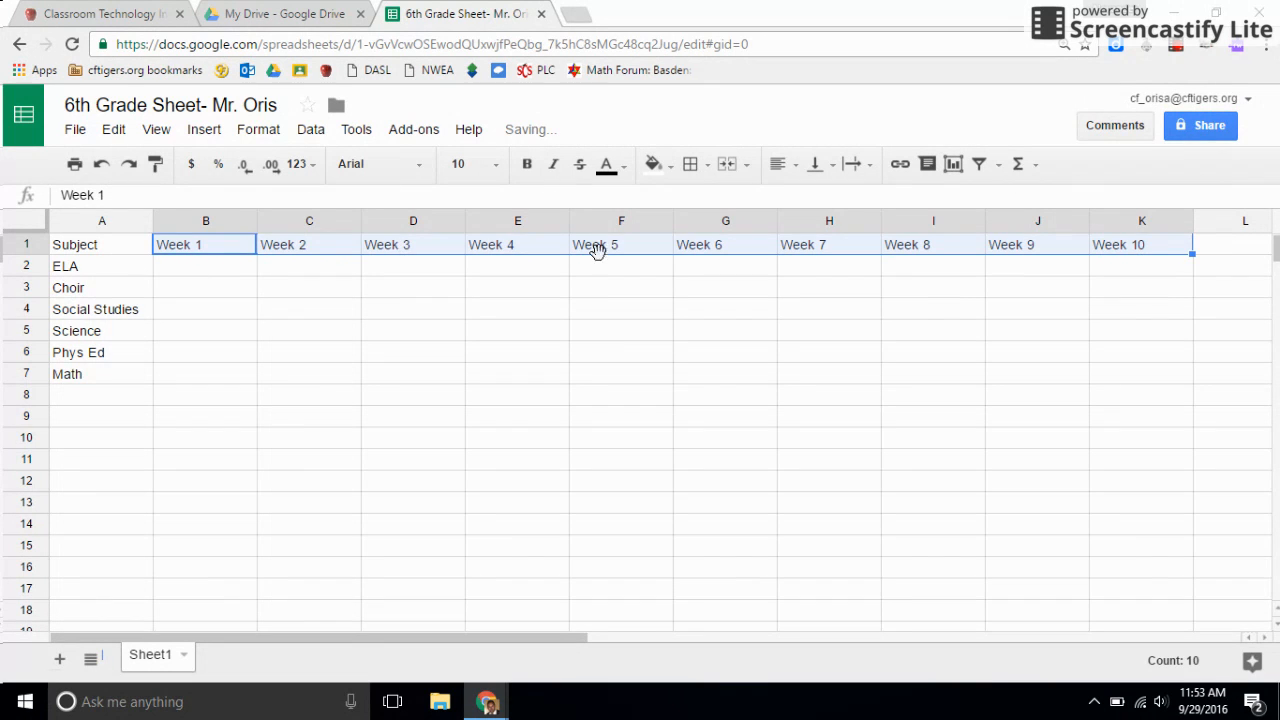
pyautogui.click(1148, 255)
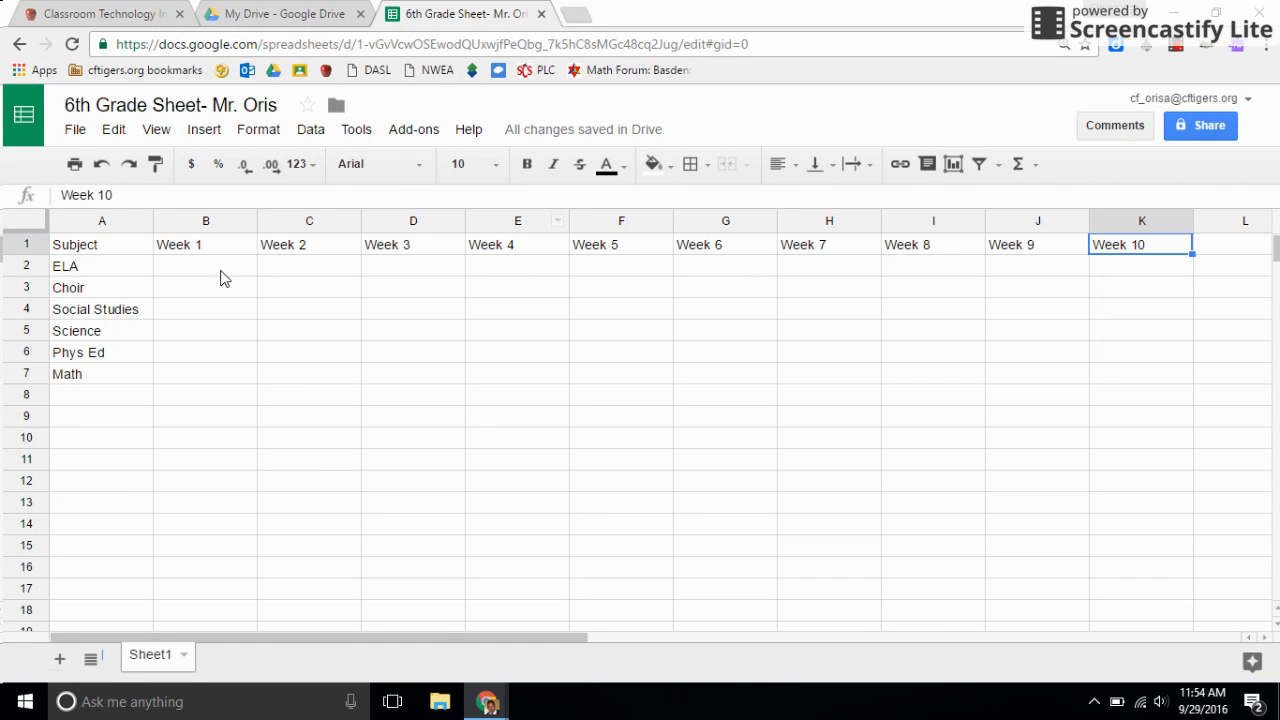
pyautogui.click(574, 15)
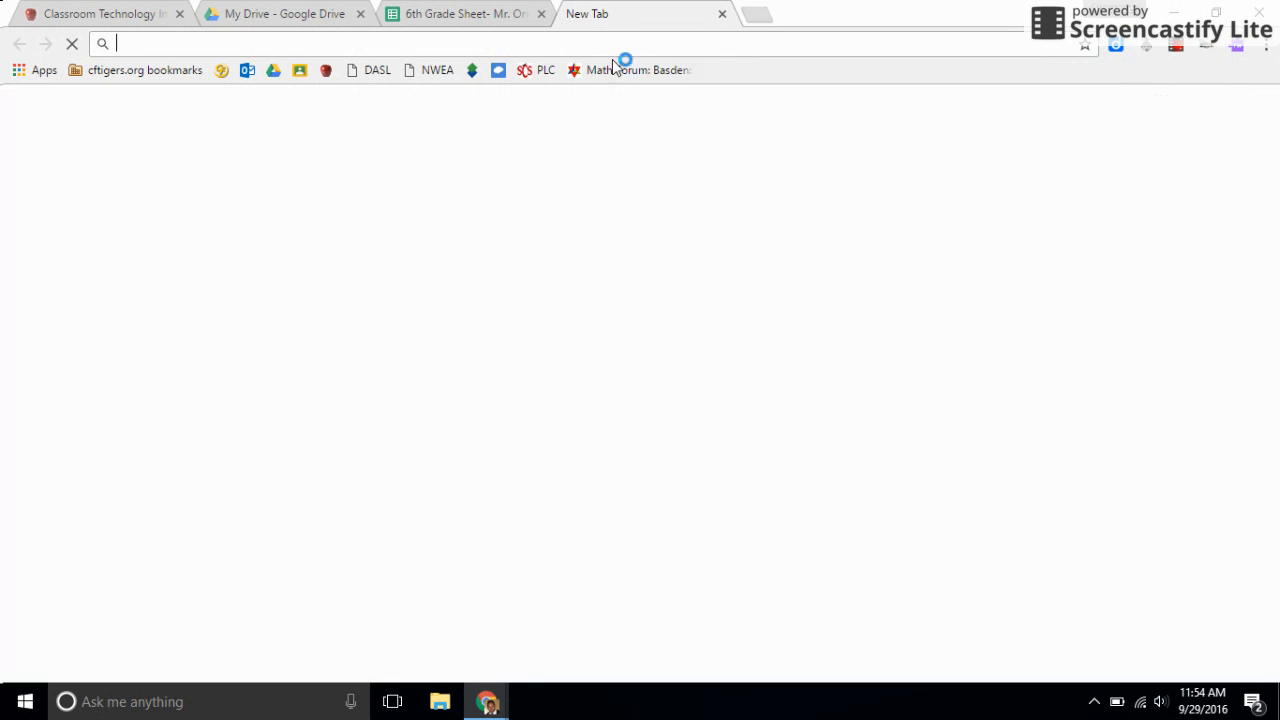
pyautogui.click(220, 72)
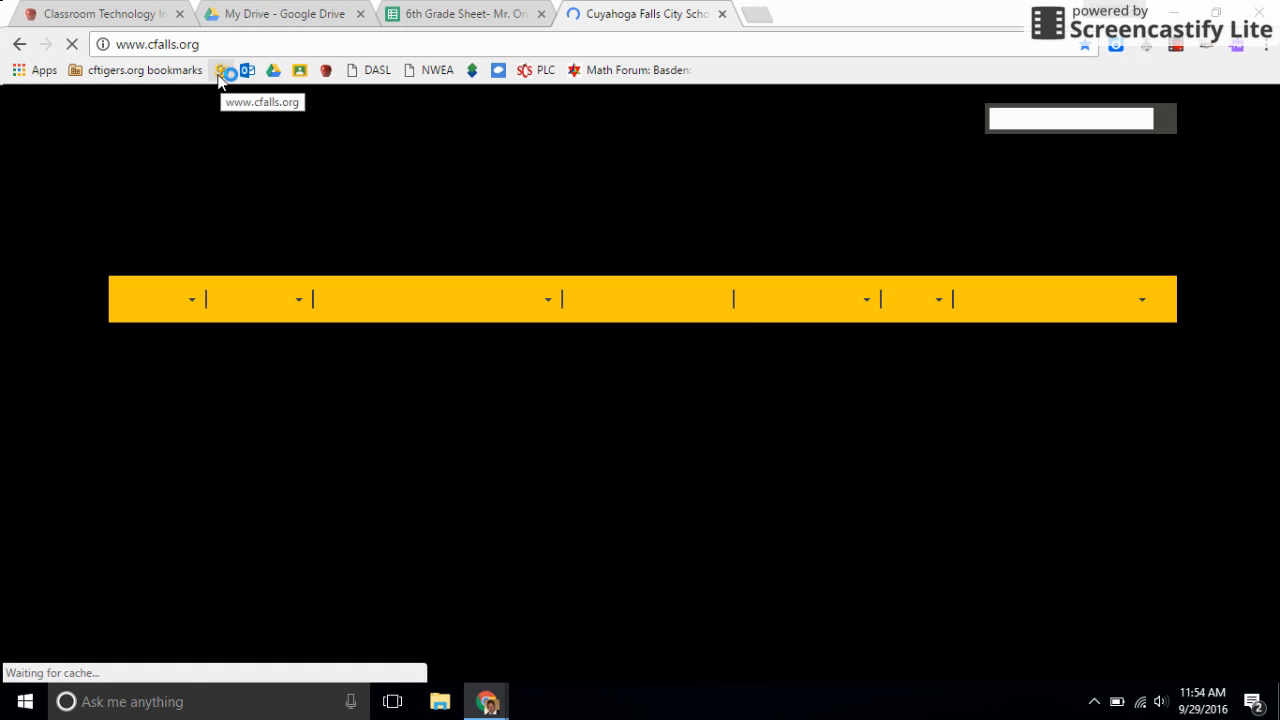
pyautogui.scroll(-6, 210, 277)
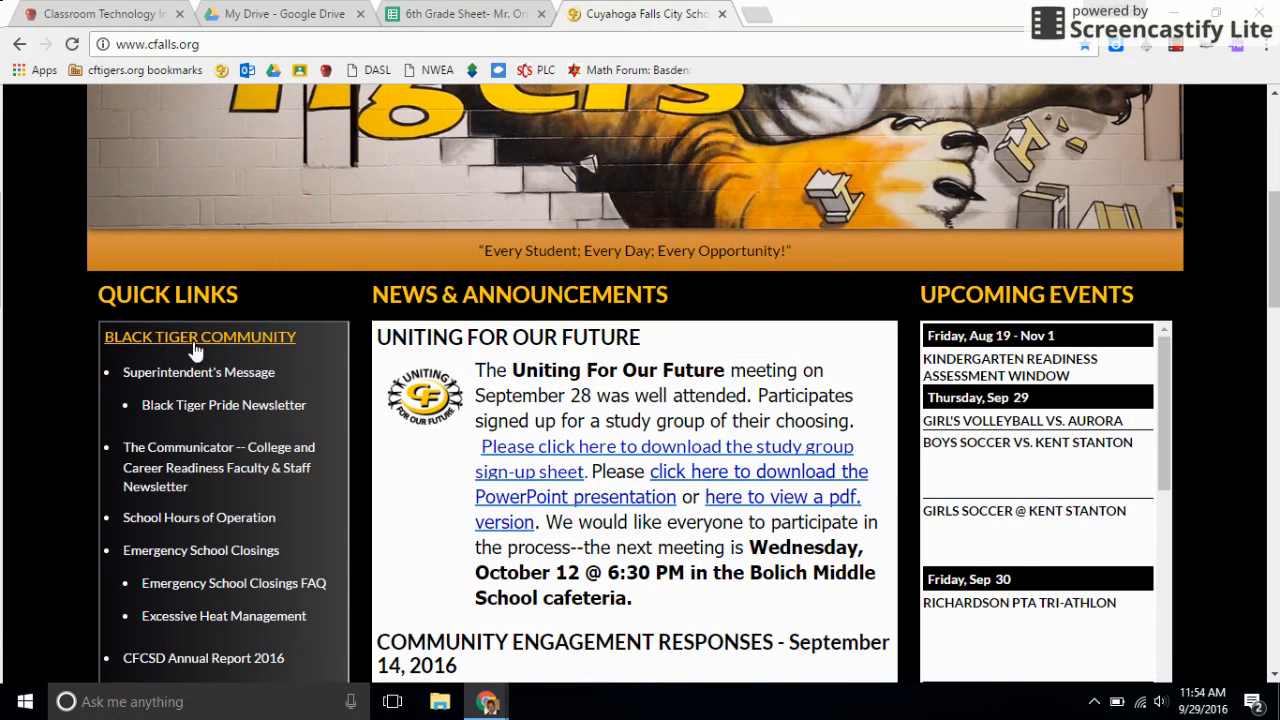
pyautogui.scroll(-4, 260, 352)
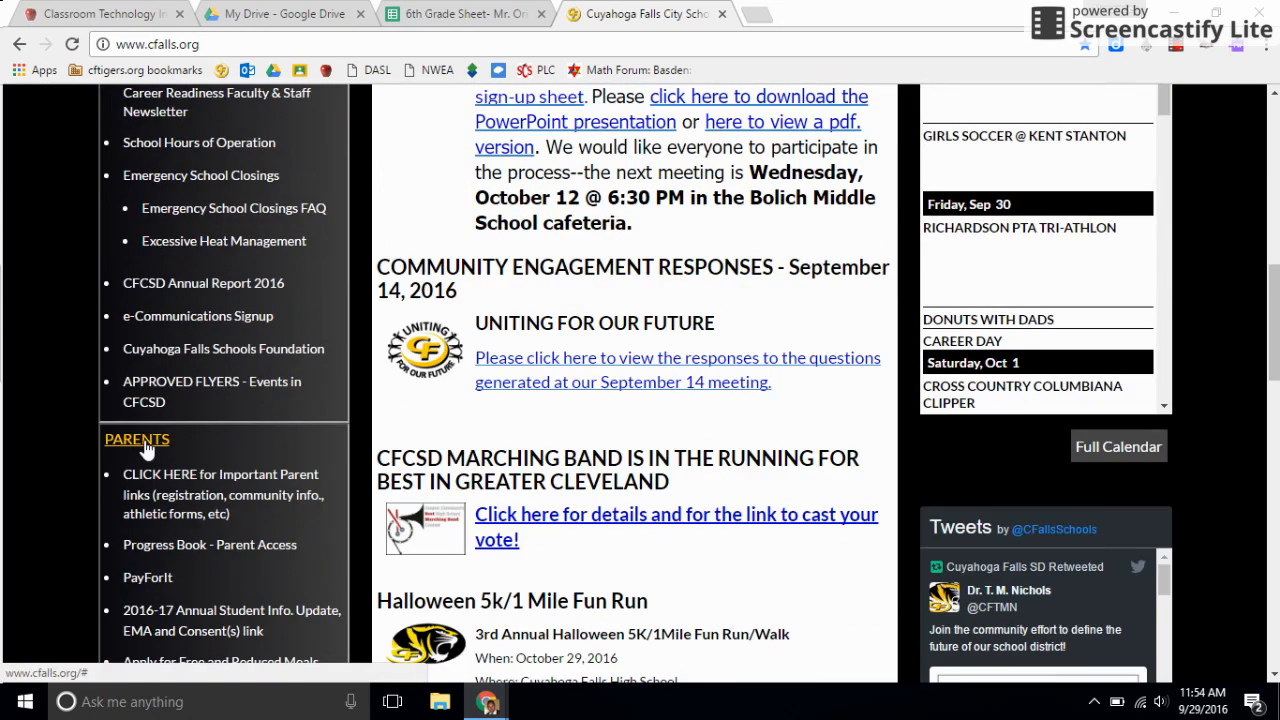
pyautogui.scroll(-2, 125, 445)
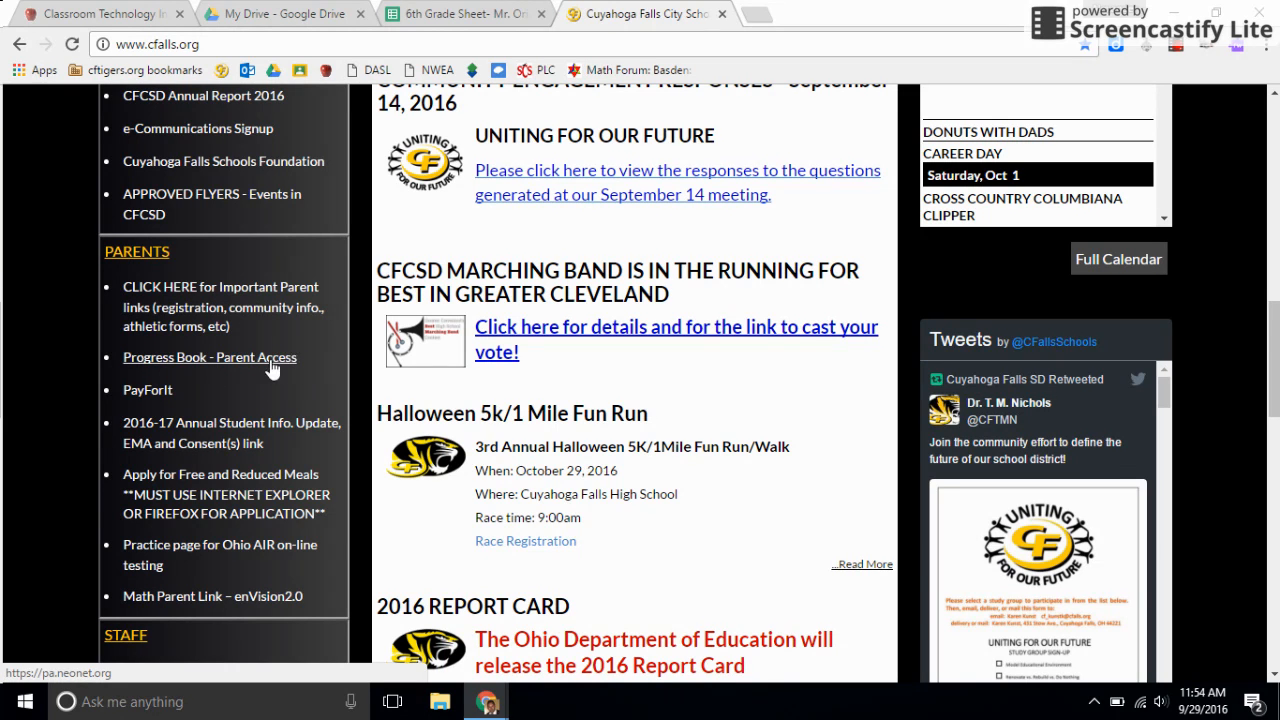
pyautogui.click(190, 358)
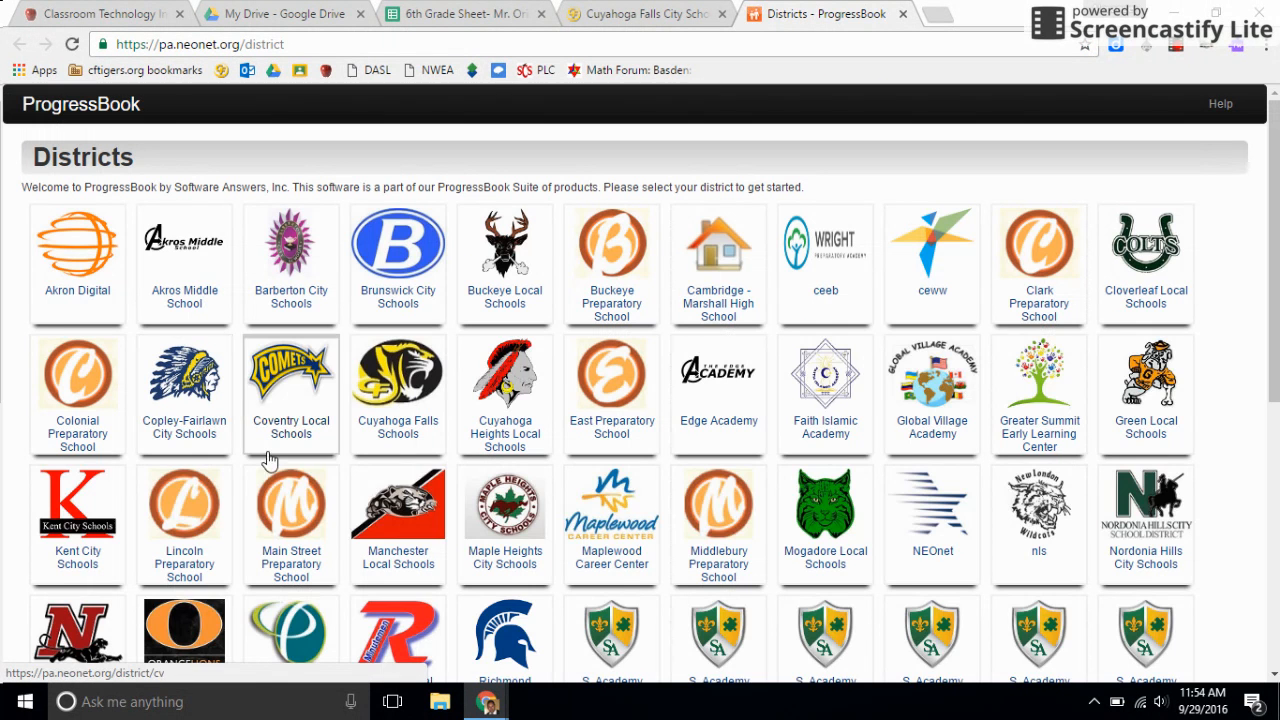
# Choose the Cuyahoga Falls Schools district in ProgressBook and view its sign-in form.
pyautogui.click(399, 375)
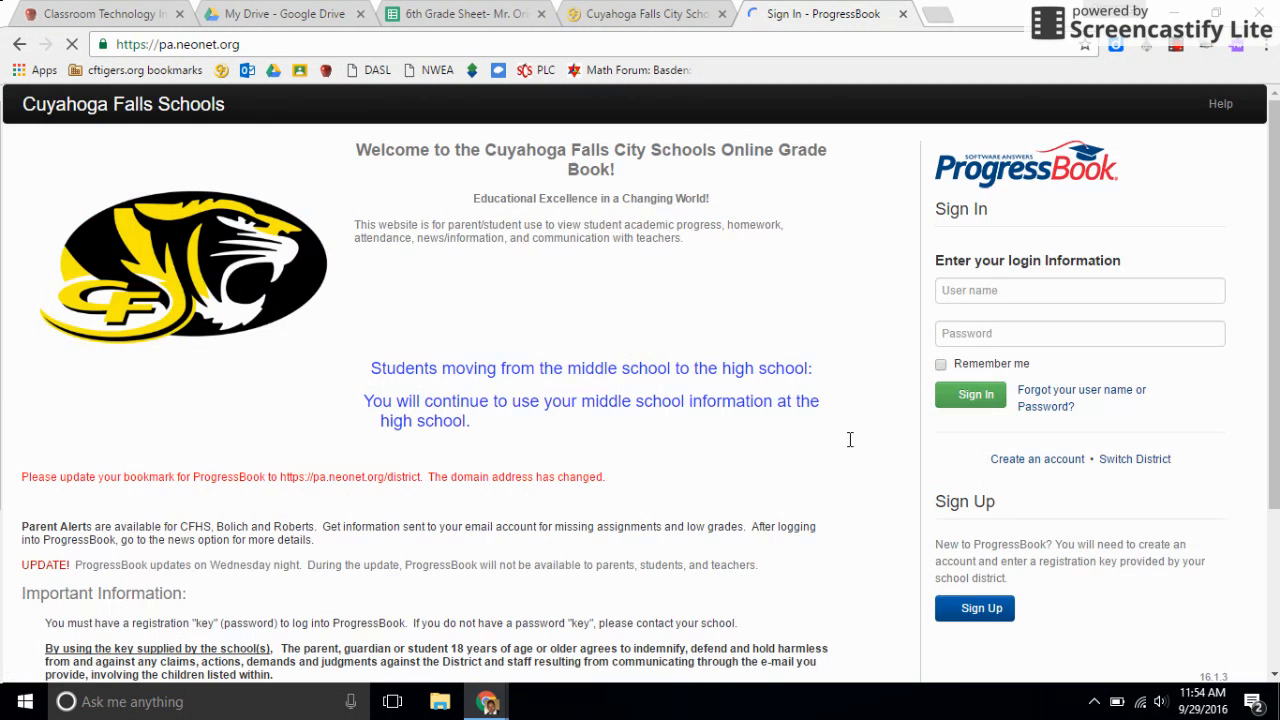
pyautogui.click(995, 290)
pyautogui.click(1131, 243)
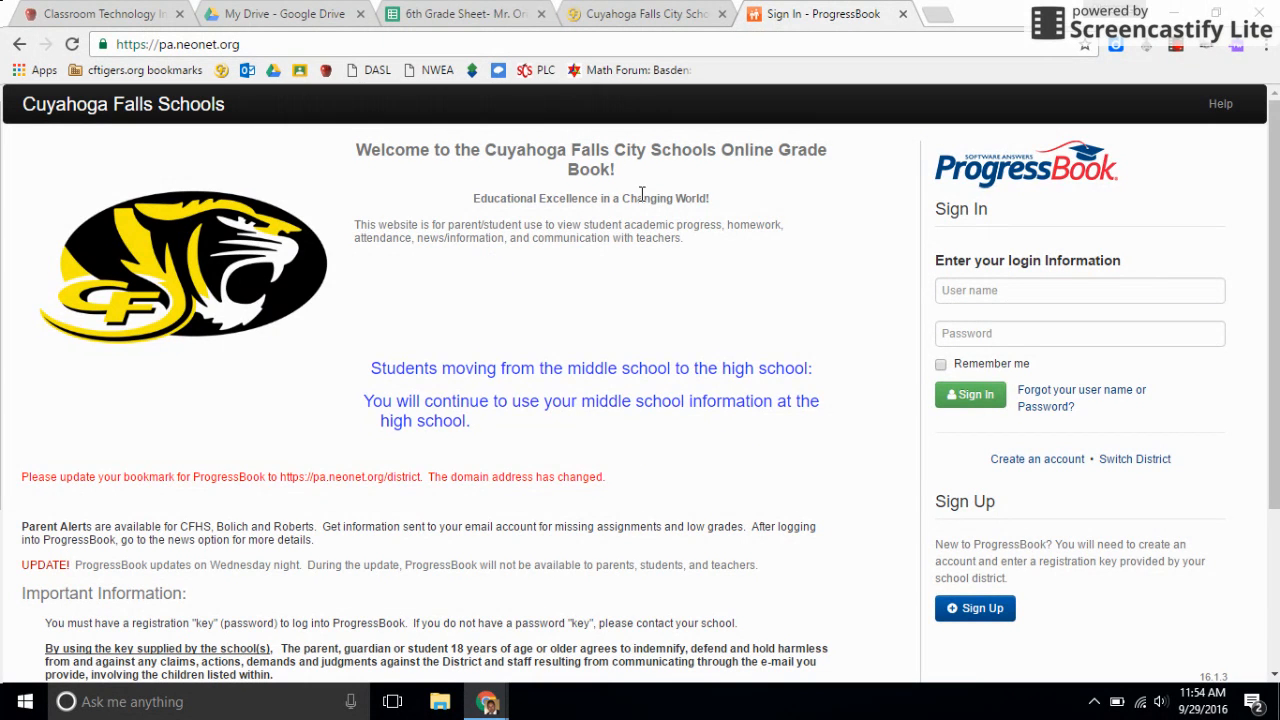
# Return to the grade sheet and enter the Week 1 grades for ELA as 89, Choir as 60 and Social Studies as 80.
pyautogui.click(486, 16)
pyautogui.click(200, 268)
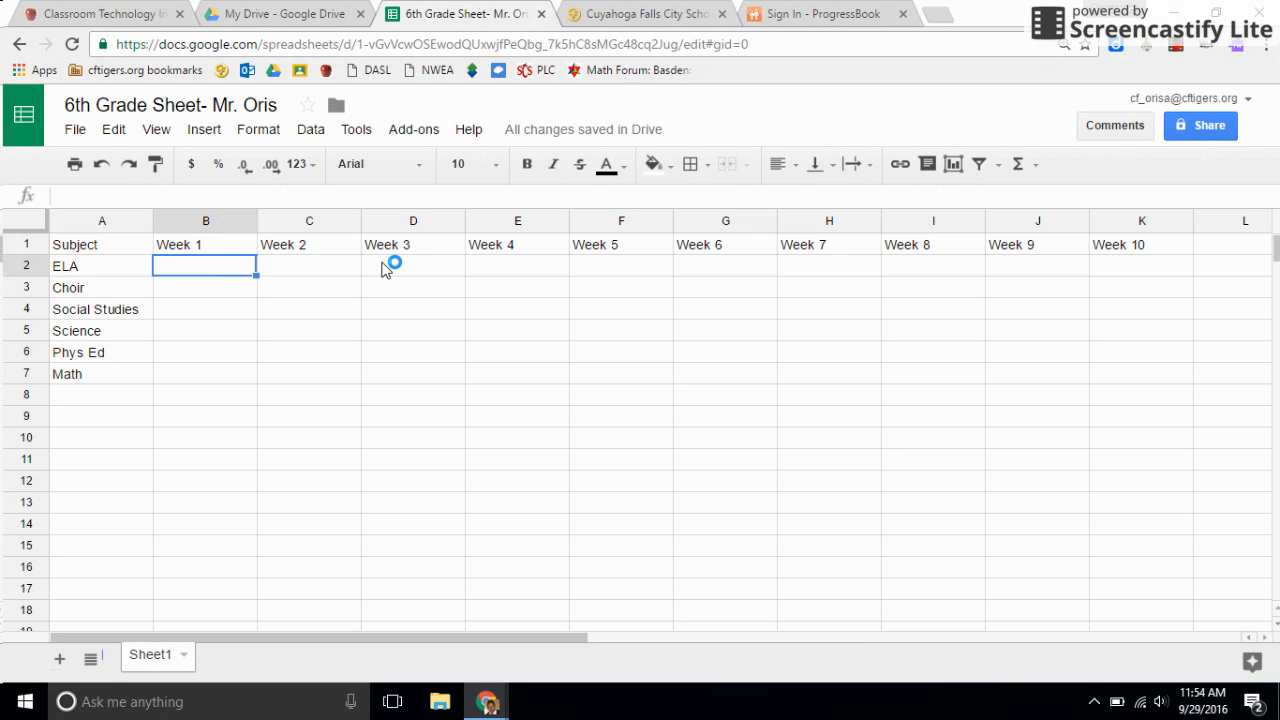
pyautogui.write('89')
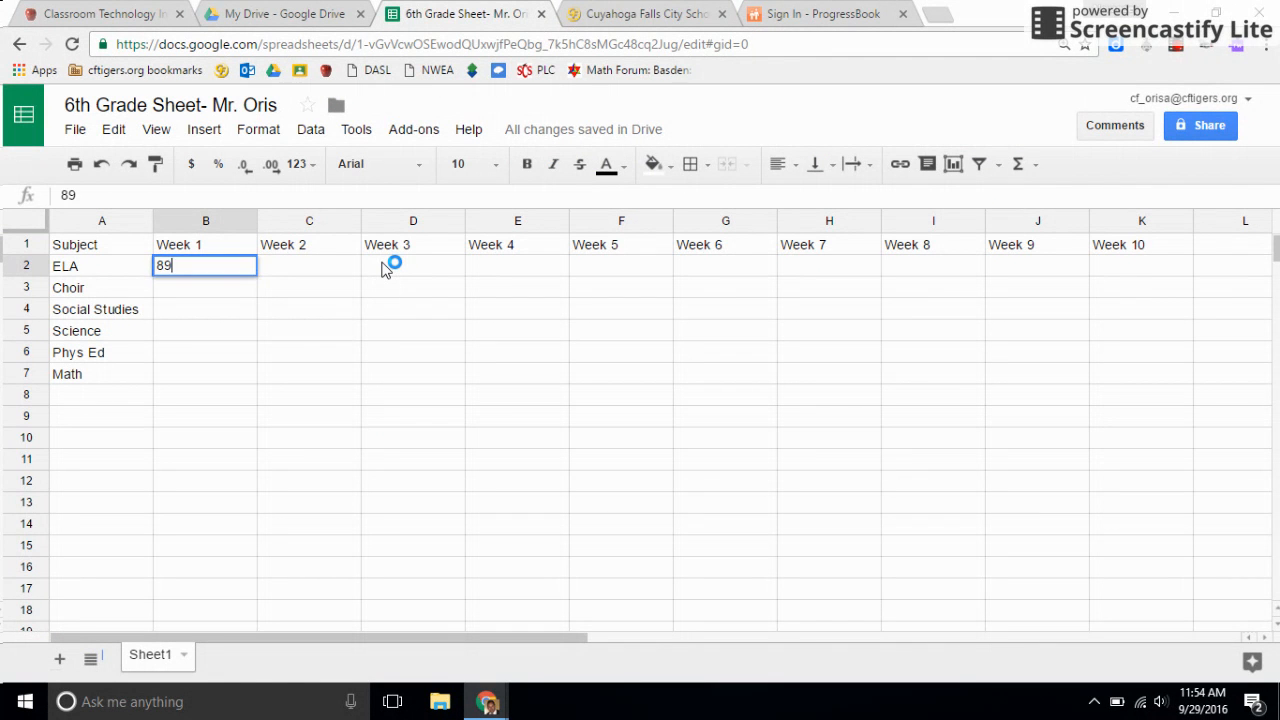
pyautogui.press('Return')
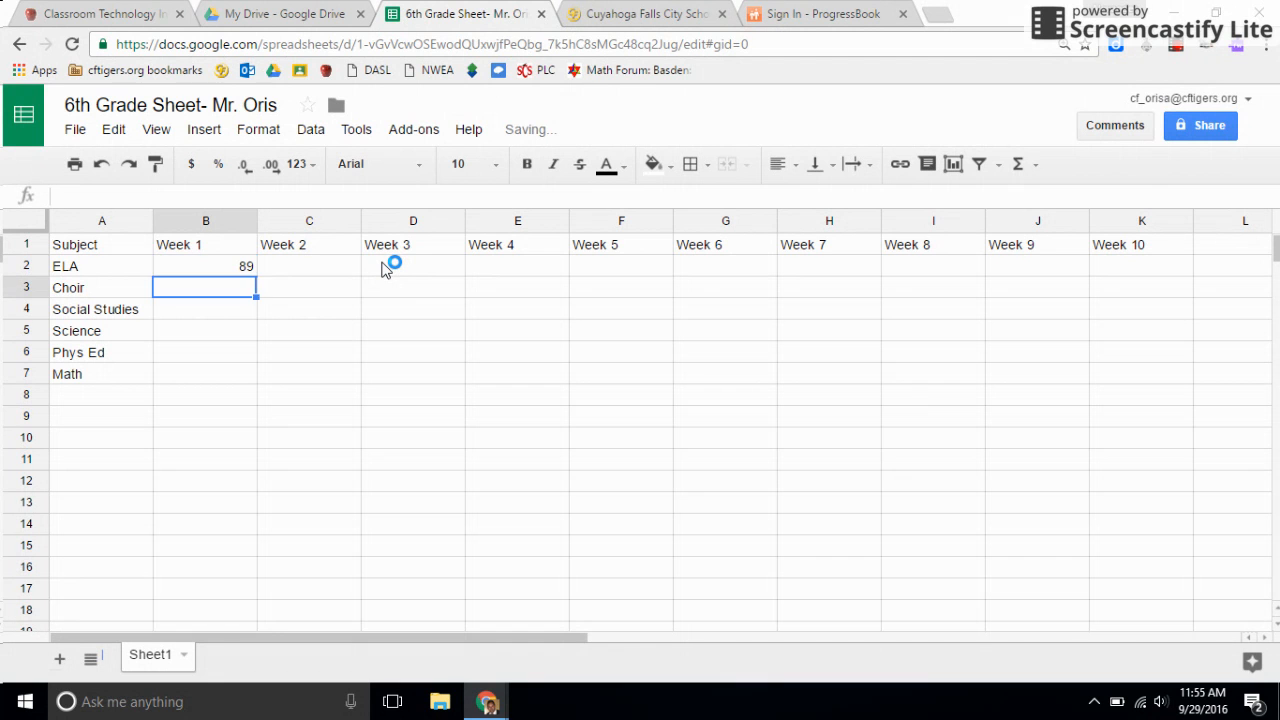
pyautogui.write('60')
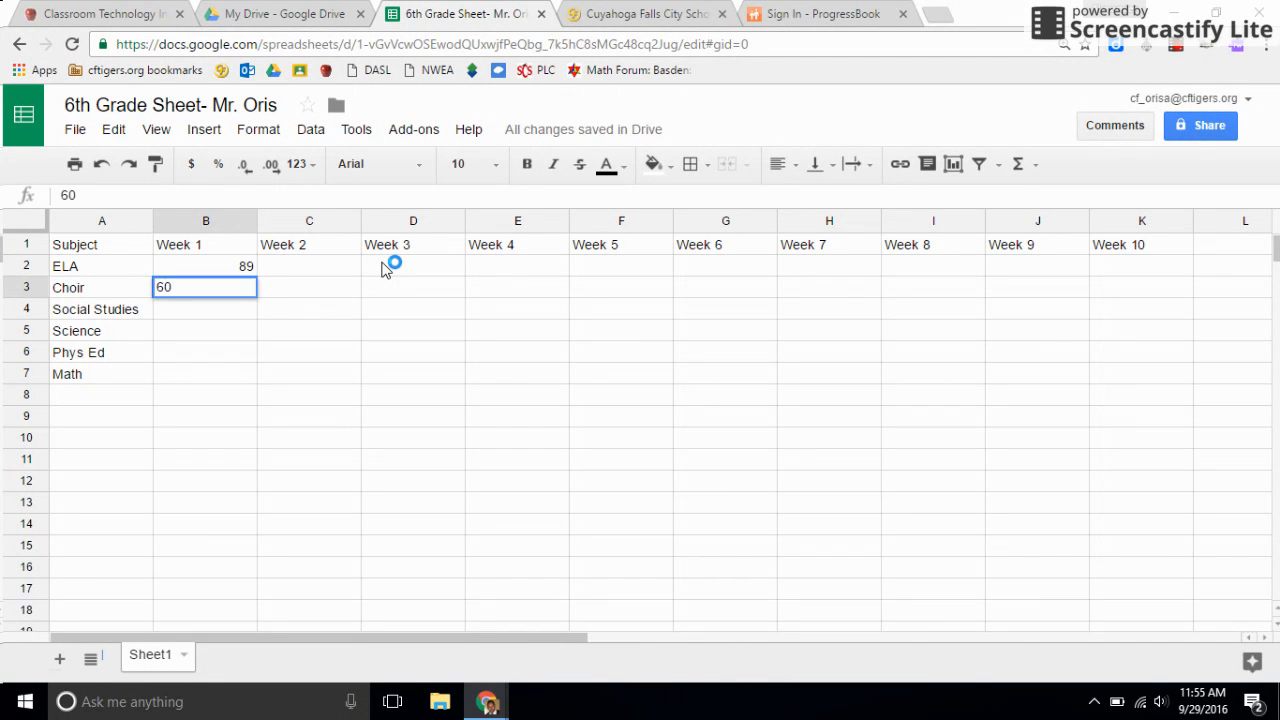
pyautogui.press('Return')
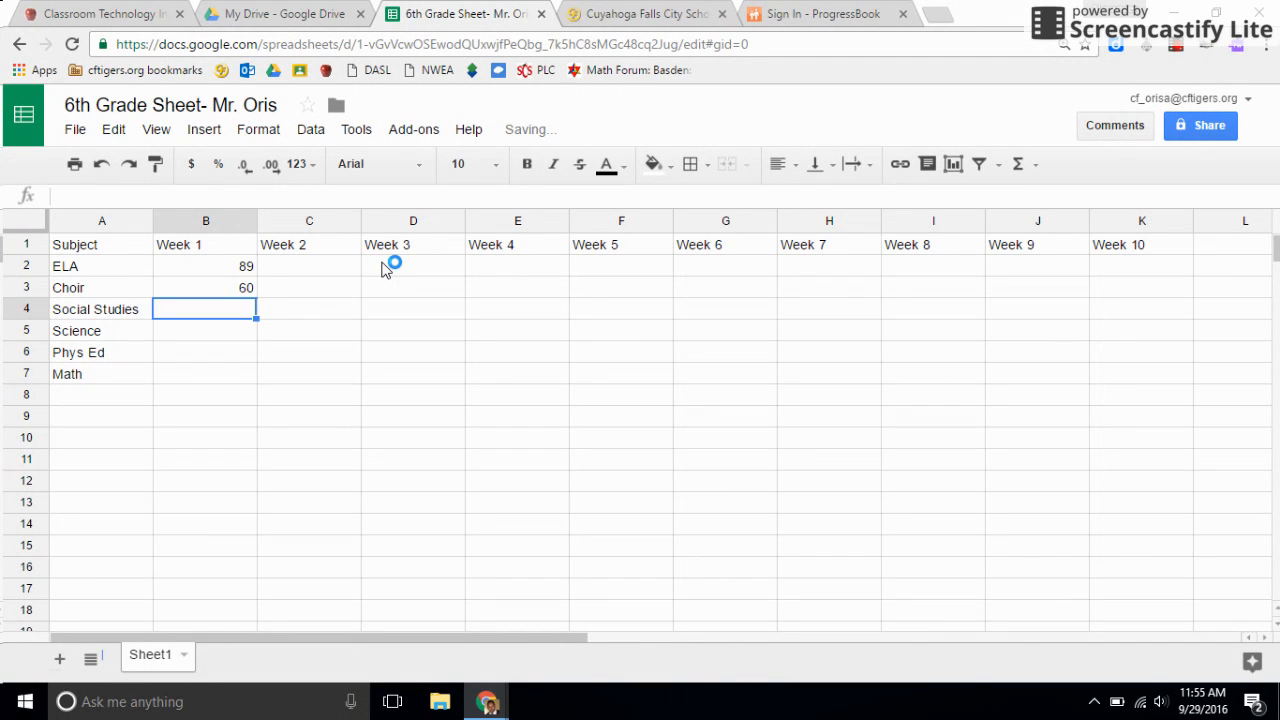
pyautogui.write('80')
pyautogui.press('Return')
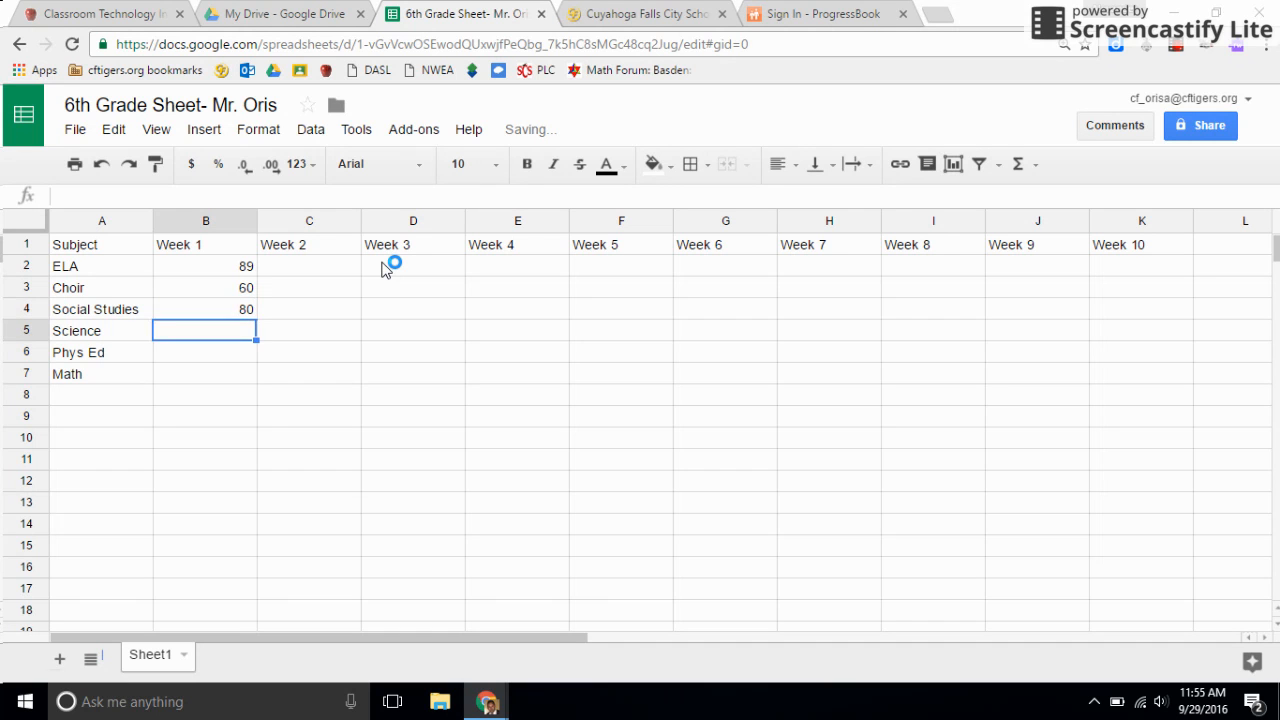
# Enter the remaining Week 1 grades: 84 for Science, 96 for Phys Ed and 89 for Math.
pyautogui.write('84')
pyautogui.press('Return')
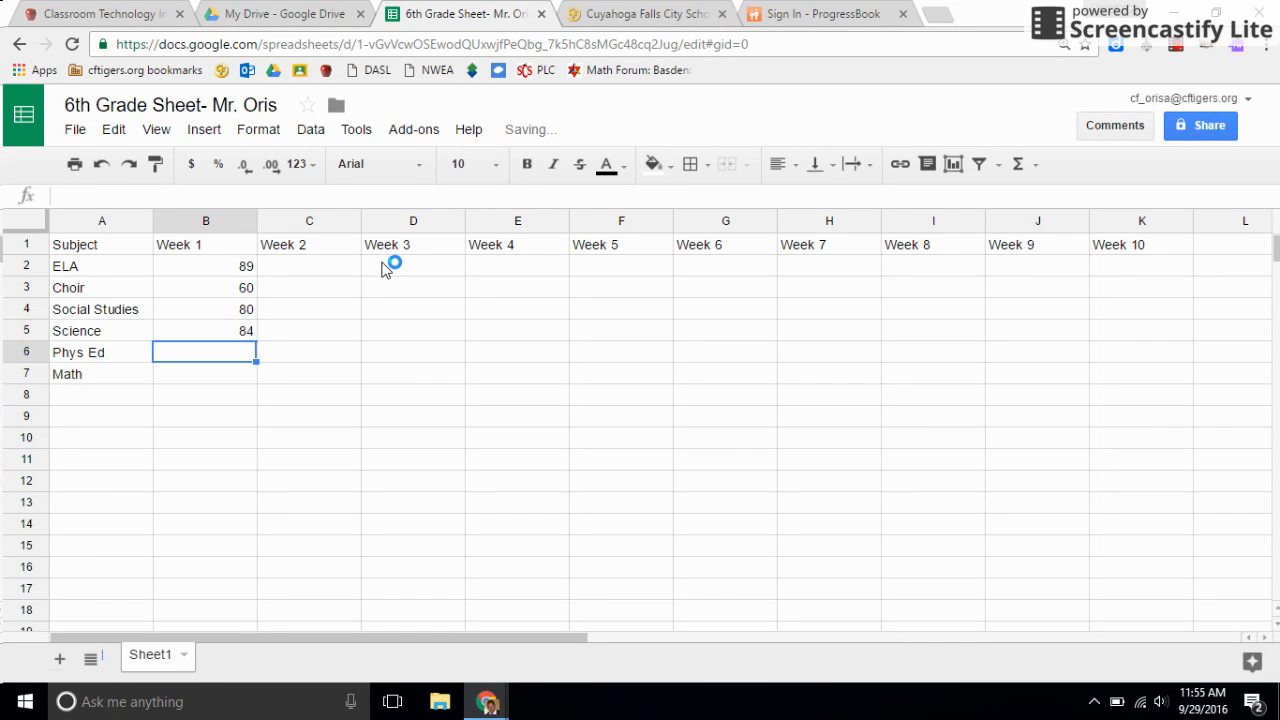
pyautogui.write('96')
pyautogui.press('Return')
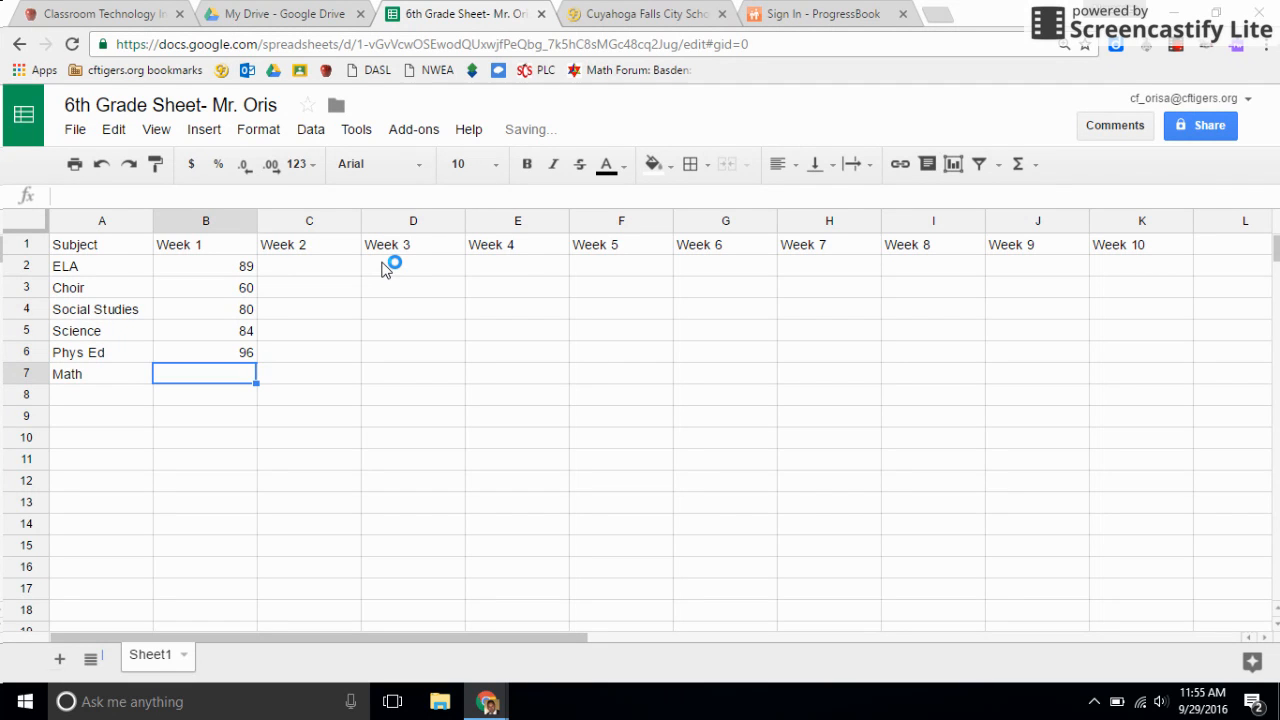
pyautogui.write('89')
pyautogui.press('Return')
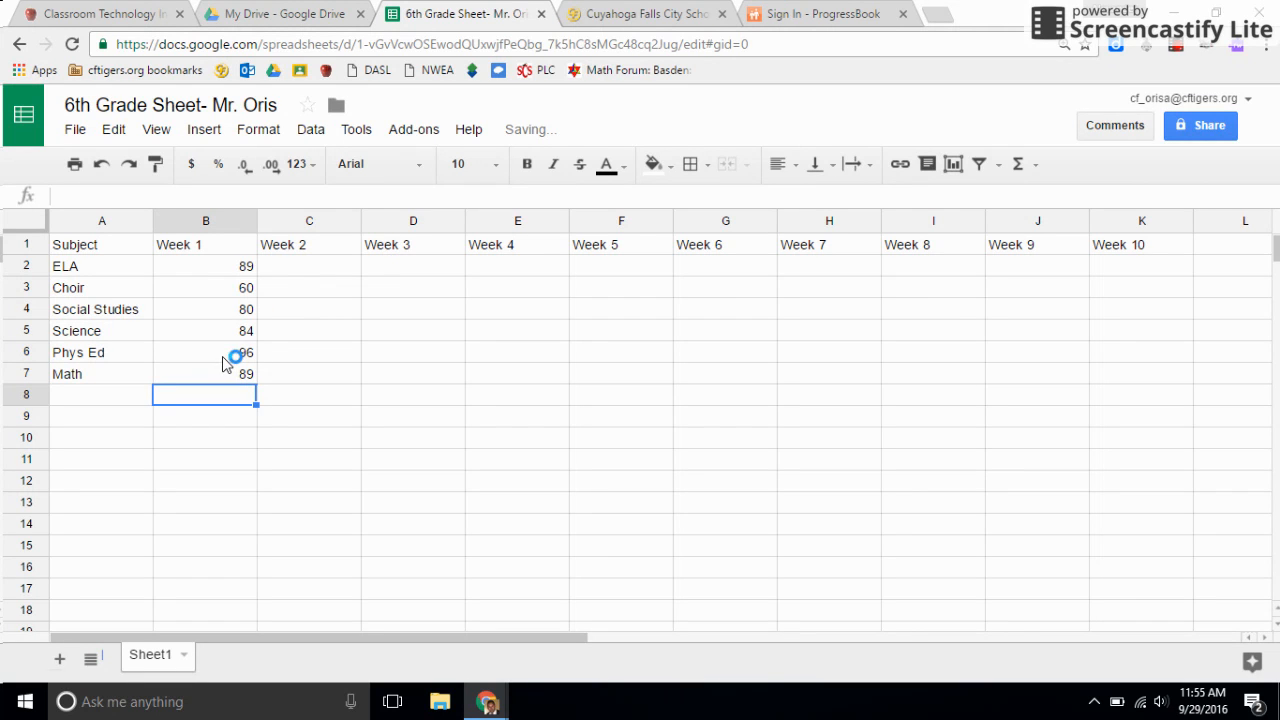
# Refine the Week 1 grades with decimals, setting ELA to 89.12 and Science to 84.4.
pyautogui.click(215, 272)
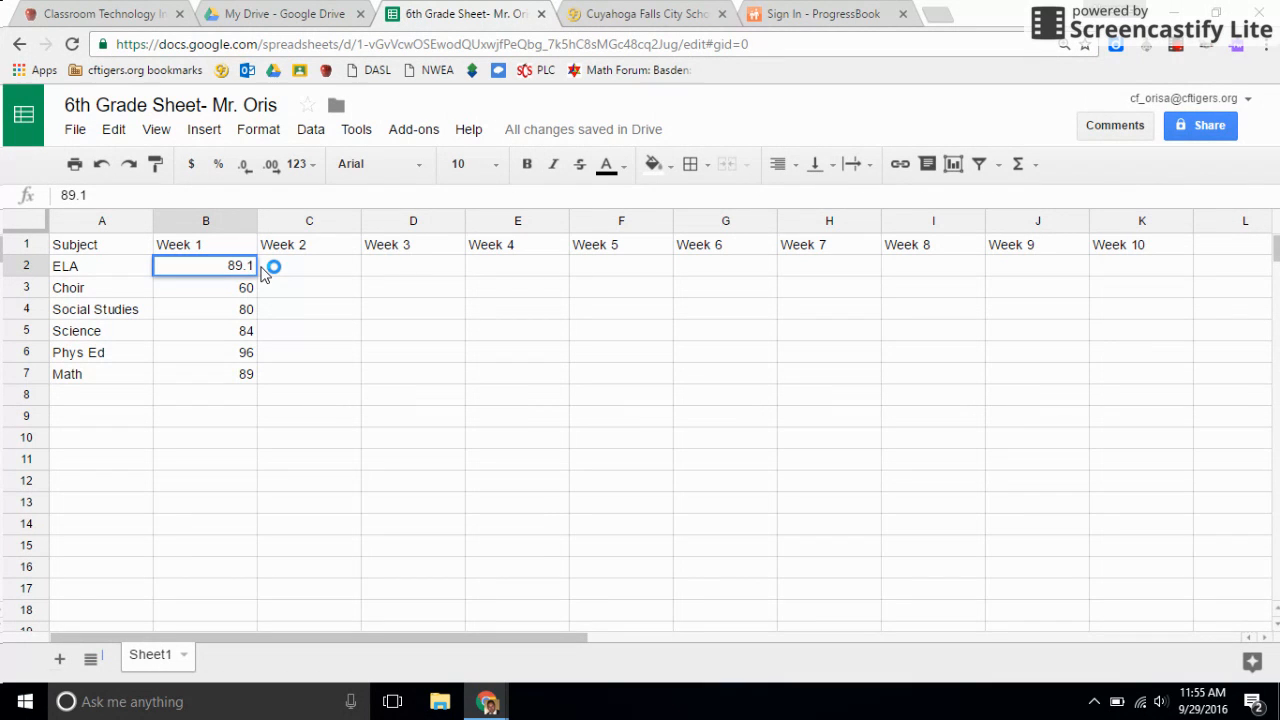
pyautogui.click(250, 337)
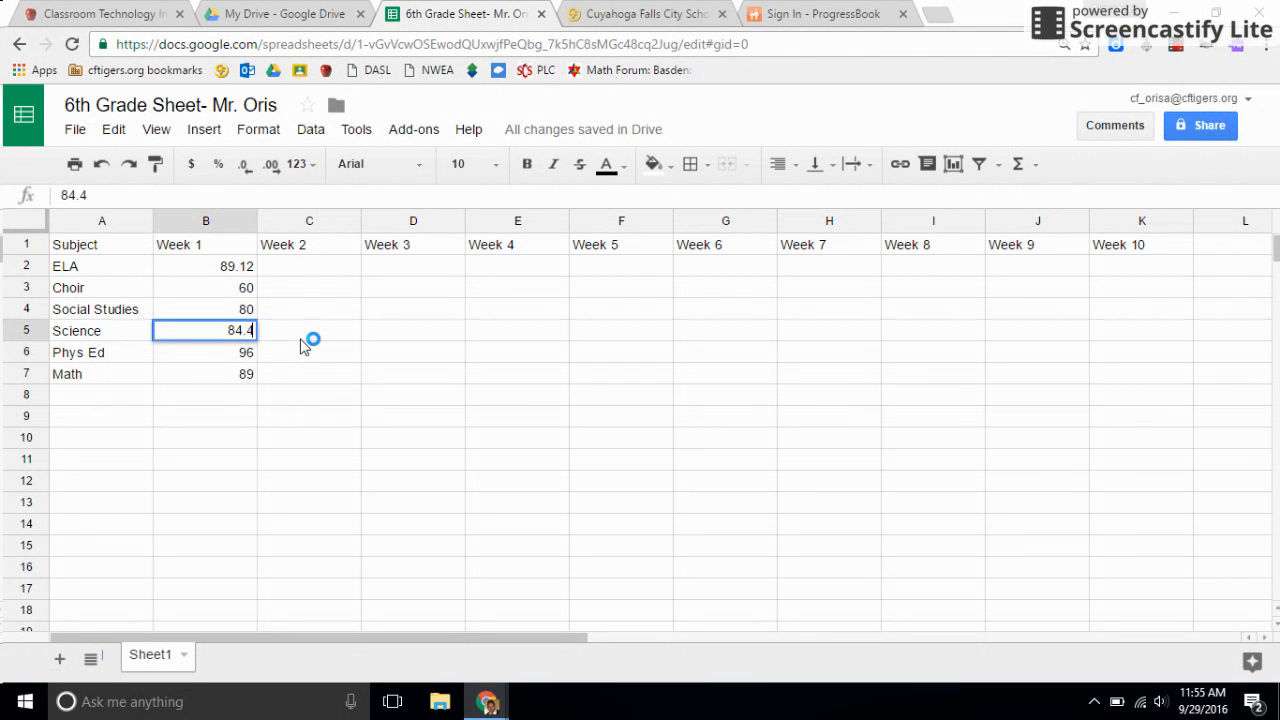
pyautogui.click(268, 303)
# Try appending the letter grade "- B" to the Week 1 ELA grade.
pyautogui.click(250, 270)
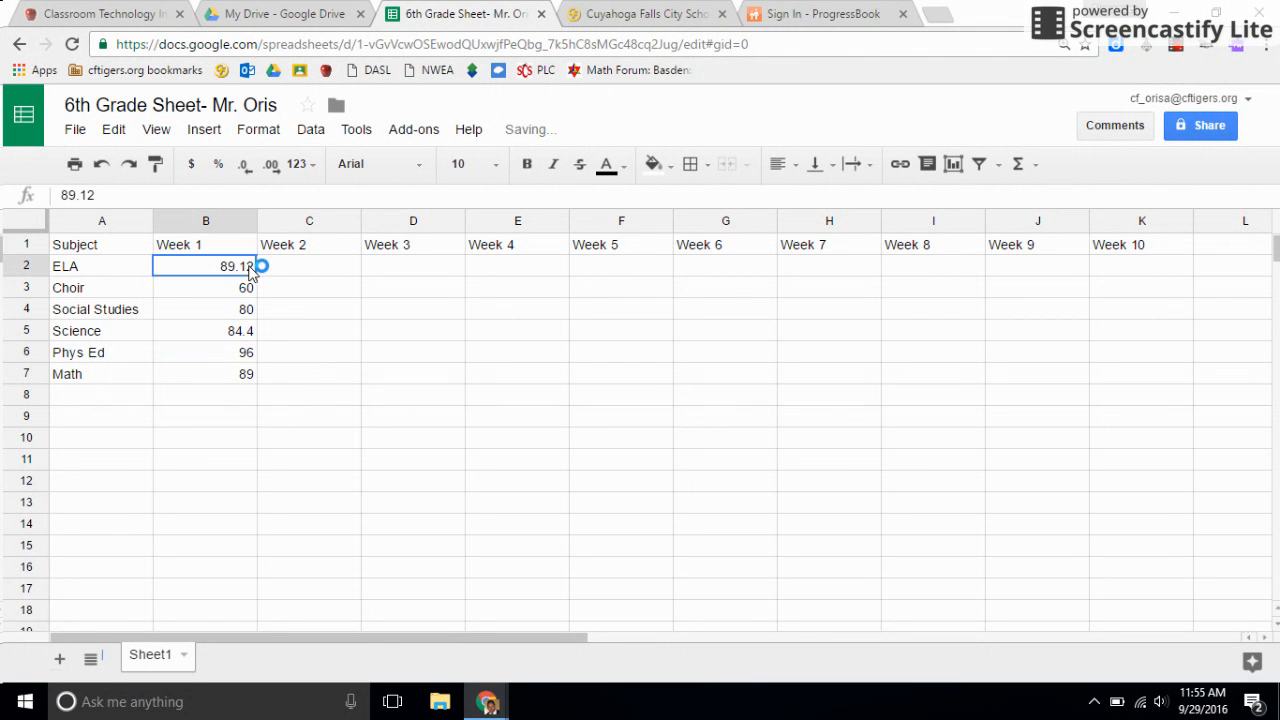
pyautogui.doubleClick(250, 268)
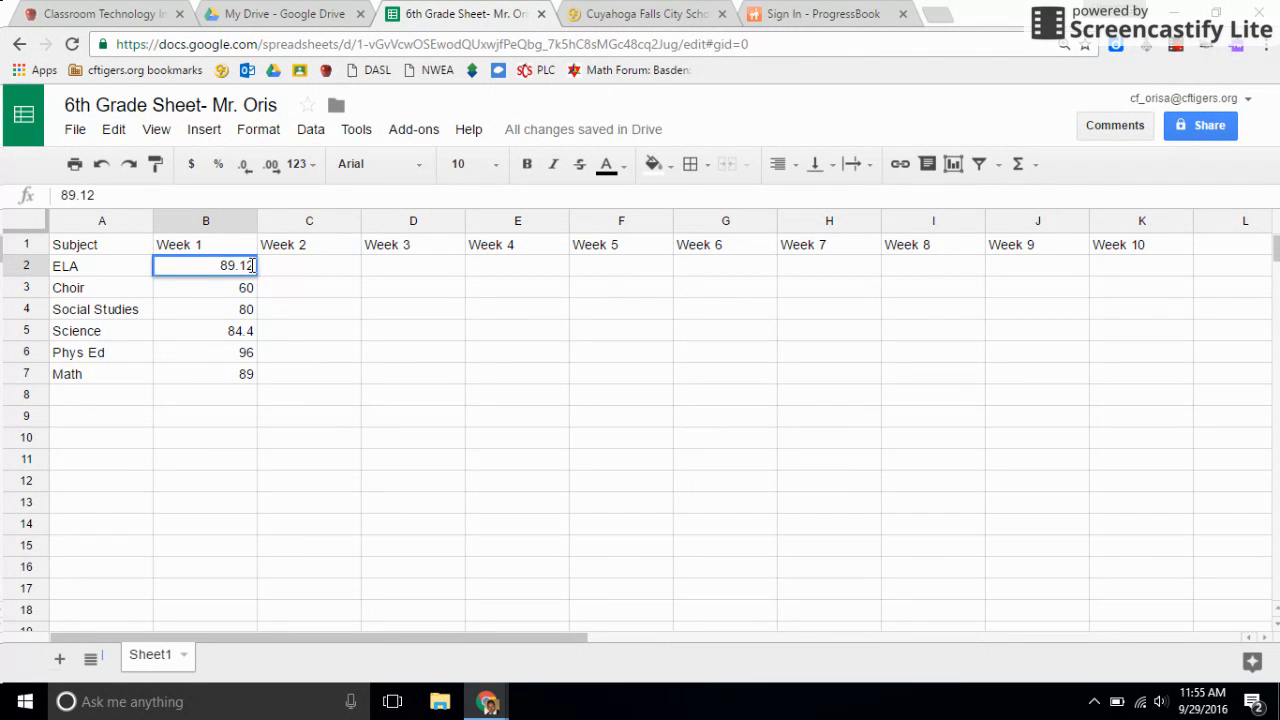
pyautogui.write('- B')
pyautogui.press('Down')
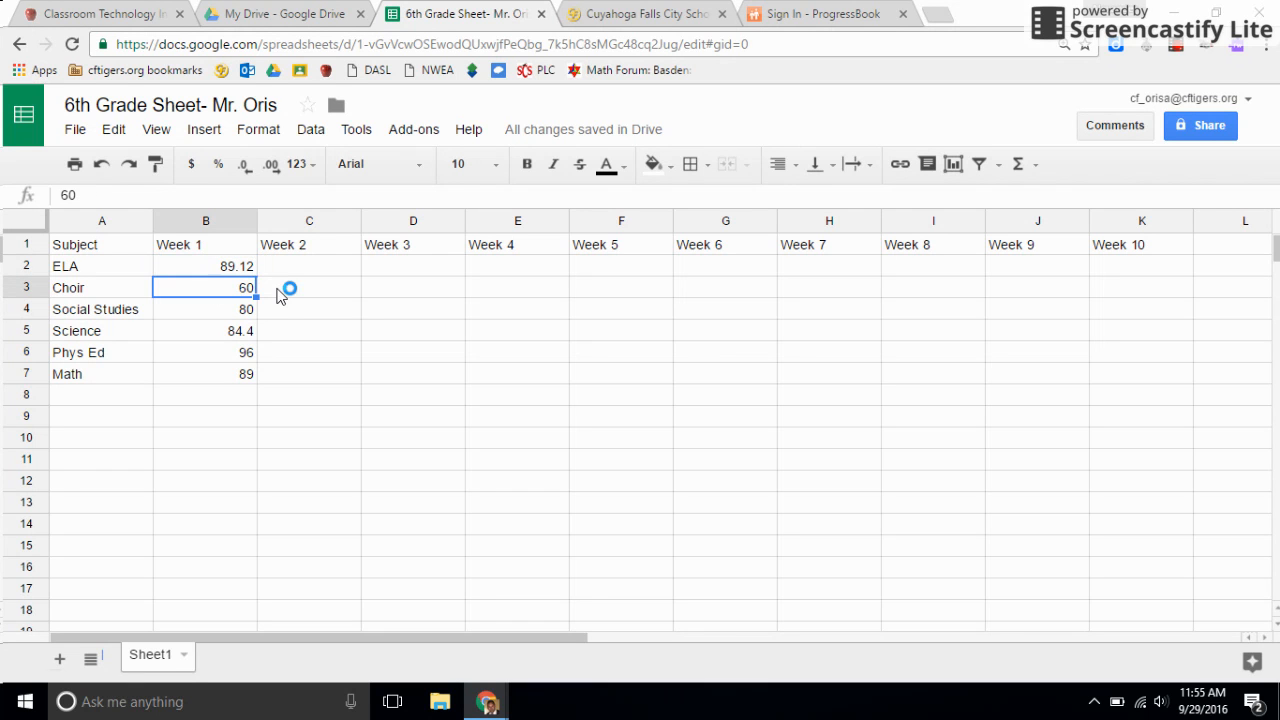
# Try adding a percent sign to the Week 1 Choir and Social Studies grades, and restore them to plain numbers.
pyautogui.doubleClick(252, 287)
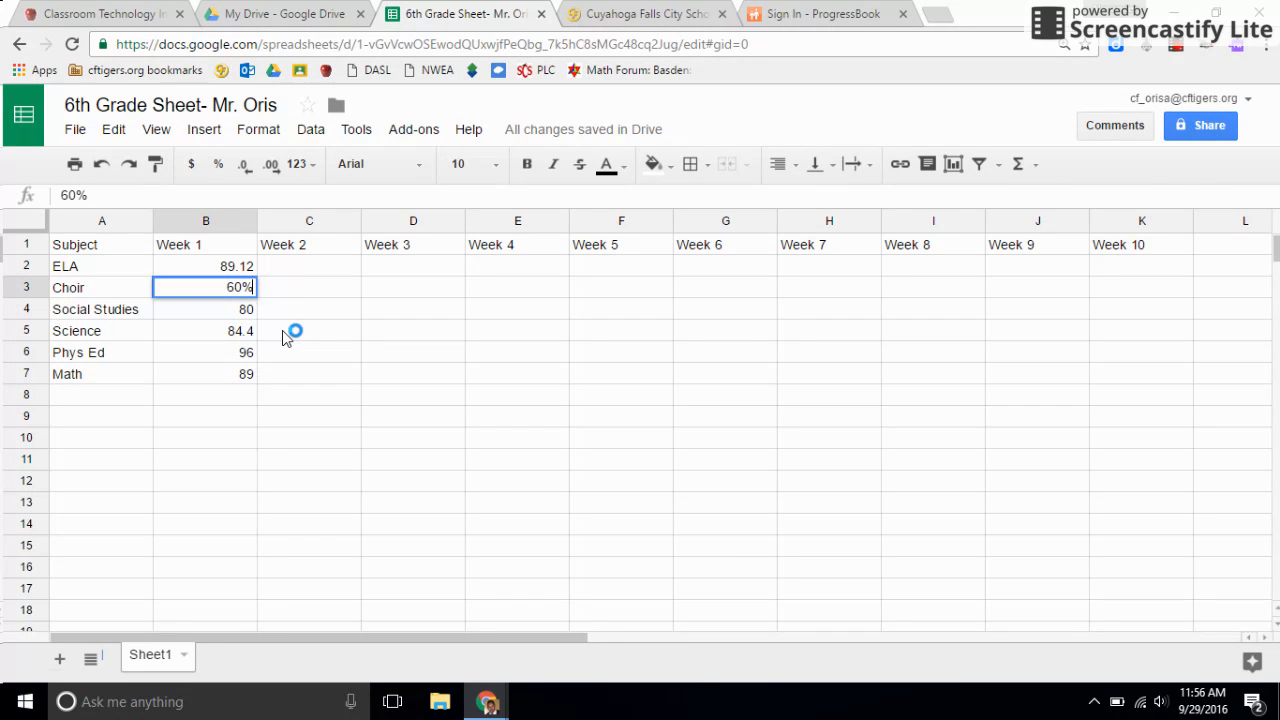
pyautogui.click(285, 331)
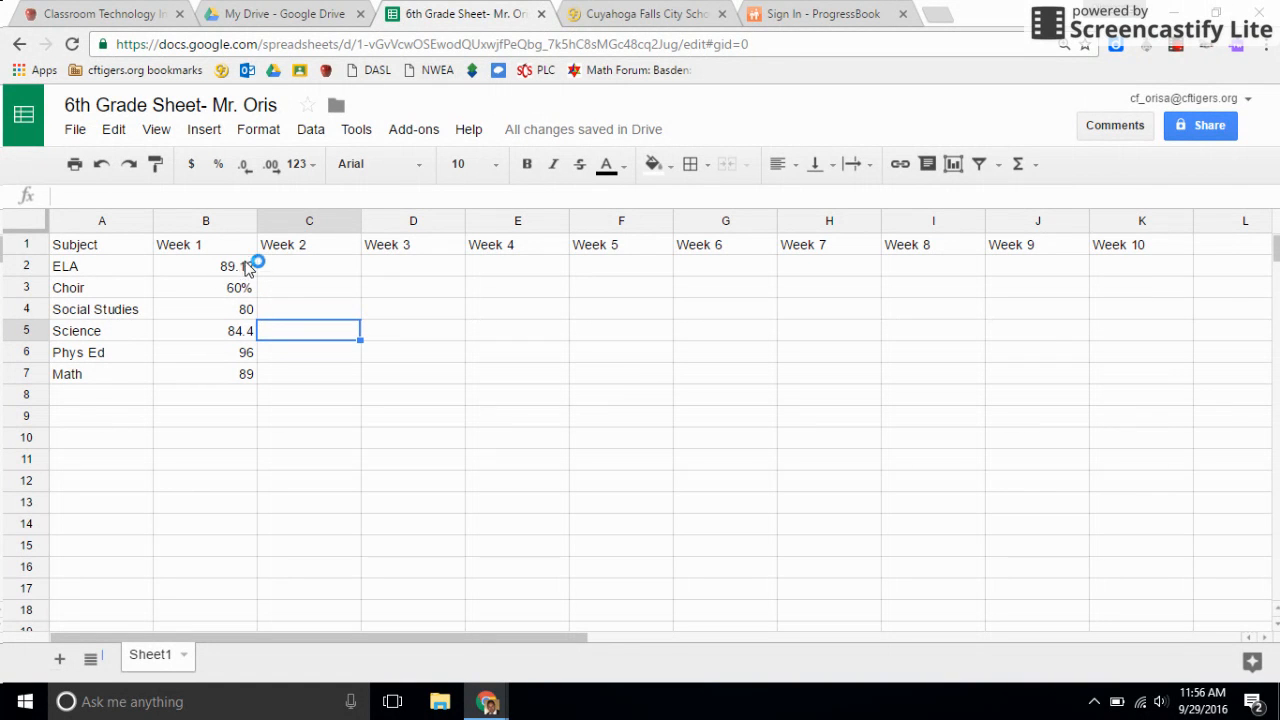
pyautogui.click(255, 285)
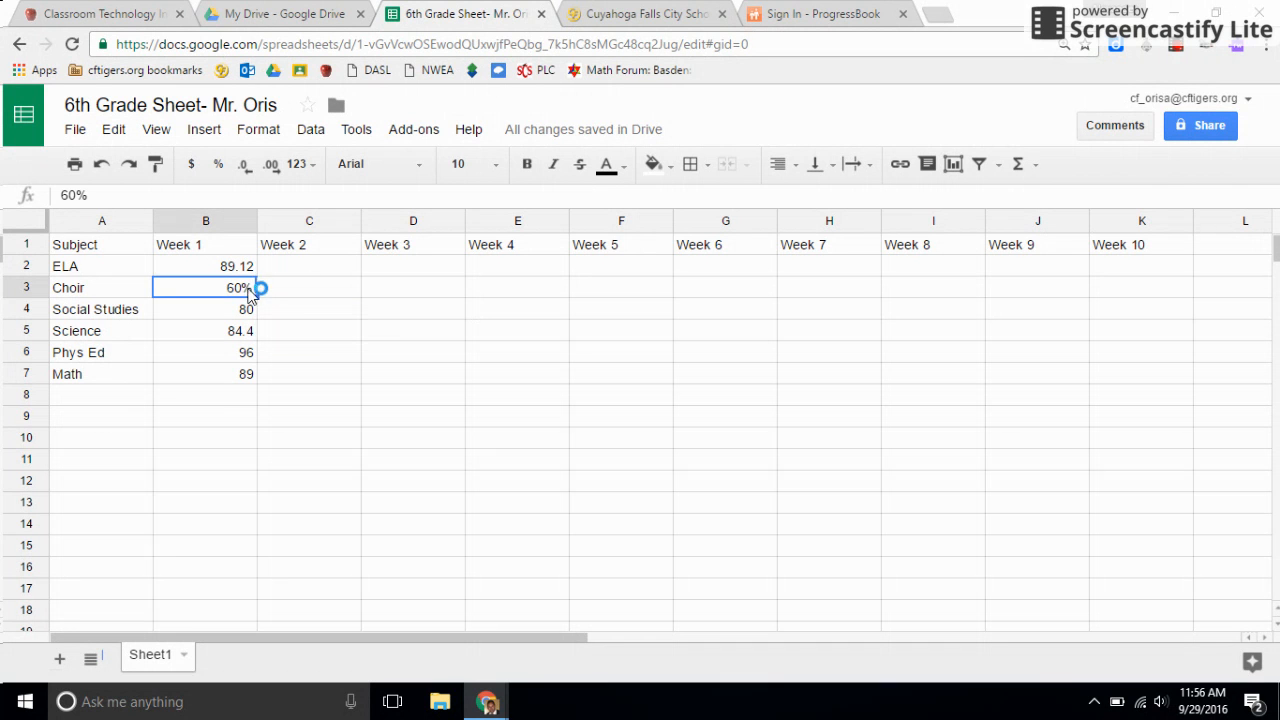
pyautogui.doubleClick(247, 289)
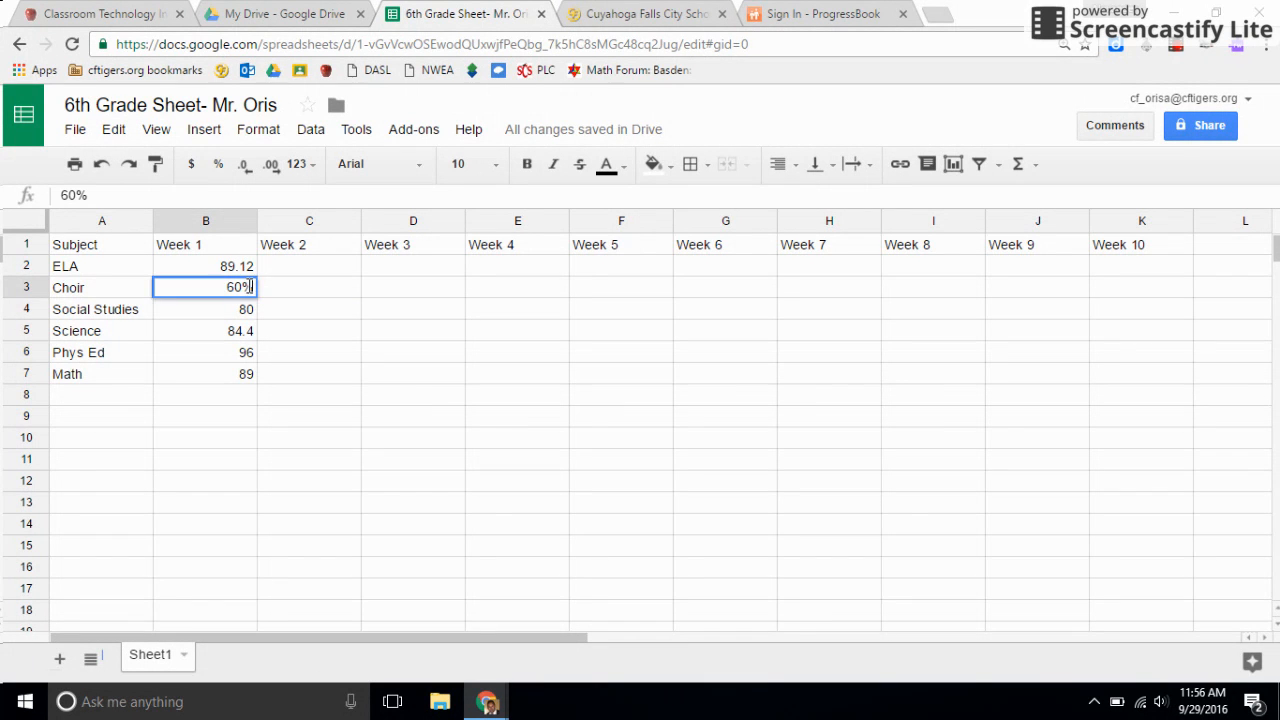
pyautogui.click(254, 308)
pyautogui.doubleClick(251, 309)
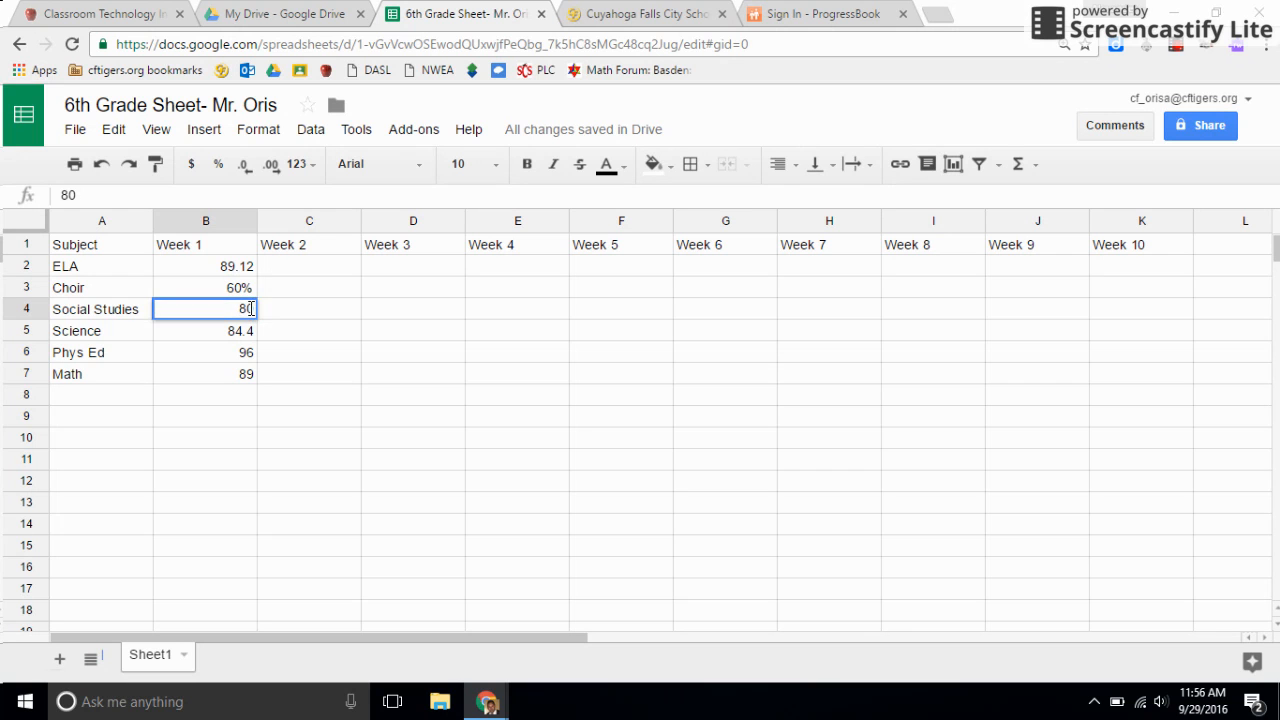
pyautogui.write('%')
pyautogui.click(252, 288)
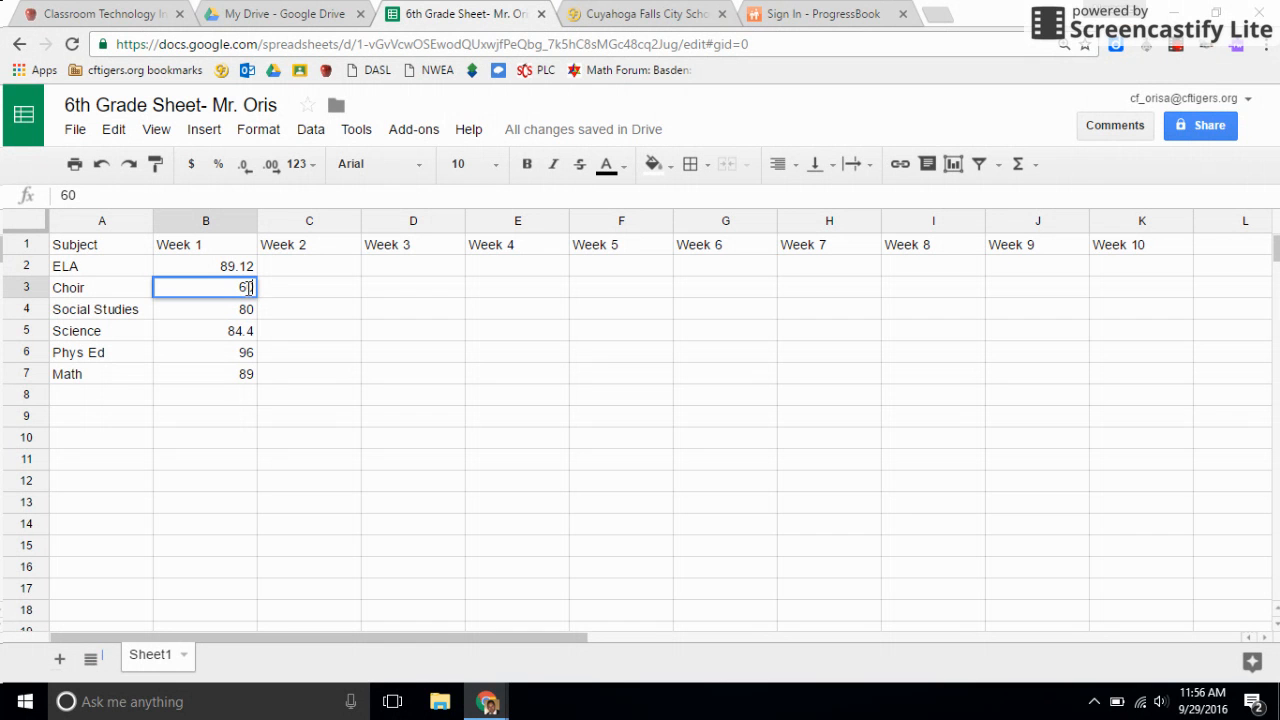
pyautogui.click(259, 389)
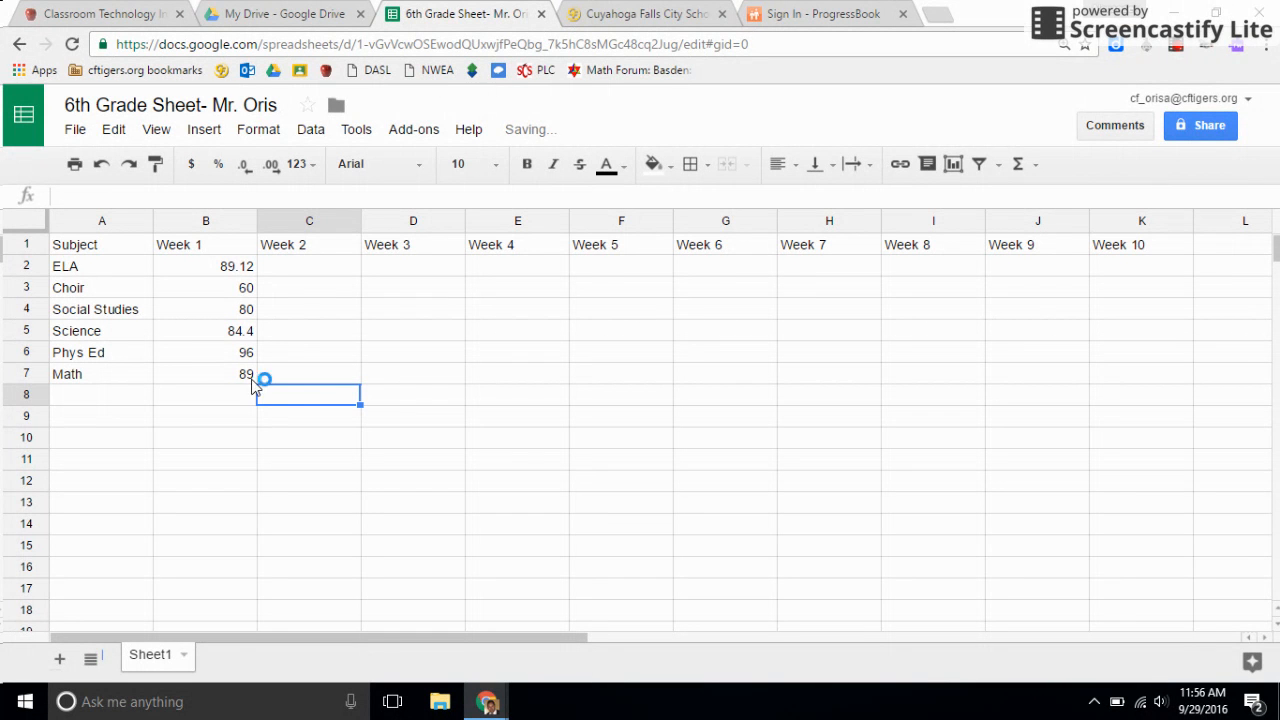
# Revisit the ProgressBook sign-in page and return to the ELA row of the Week 2 column in the grade sheet.
pyautogui.click(198, 294)
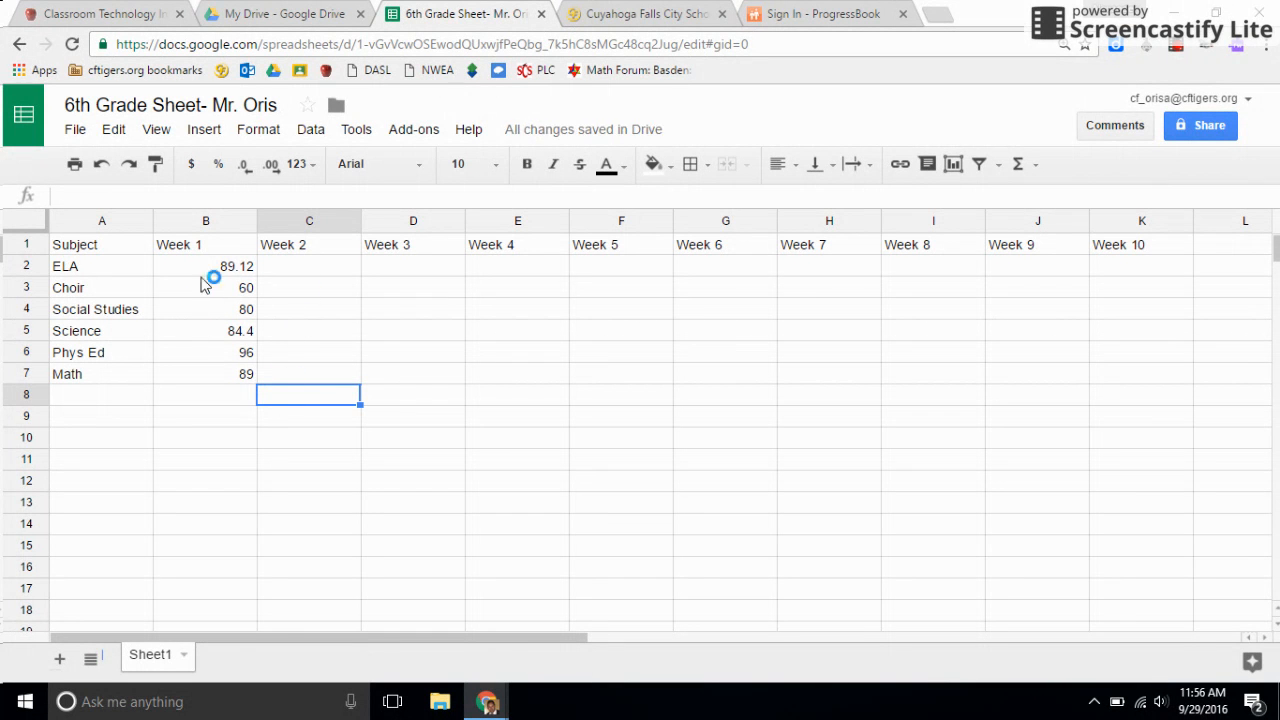
pyautogui.click(293, 268)
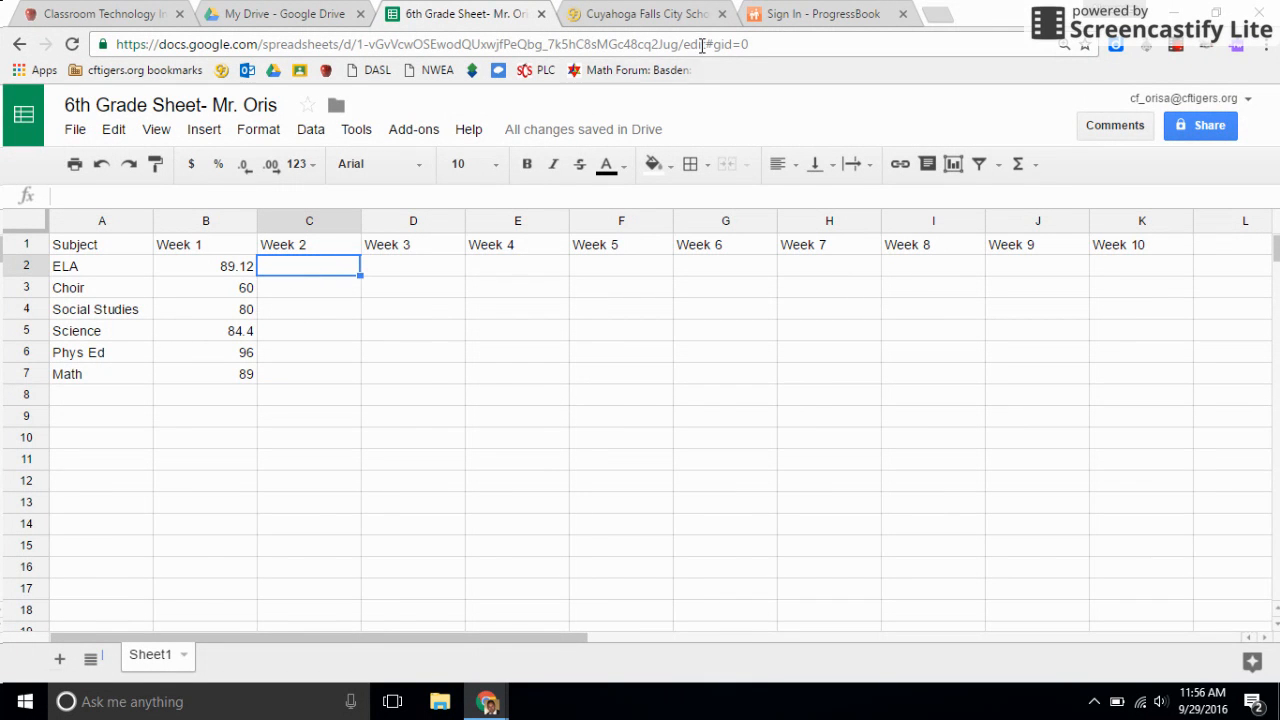
pyautogui.click(812, 13)
pyautogui.click(536, 14)
pyautogui.click(312, 270)
# Enter the Week 3 grades for ELA as 86, Choir as 70 and Social Studies as 71.
pyautogui.click(381, 267)
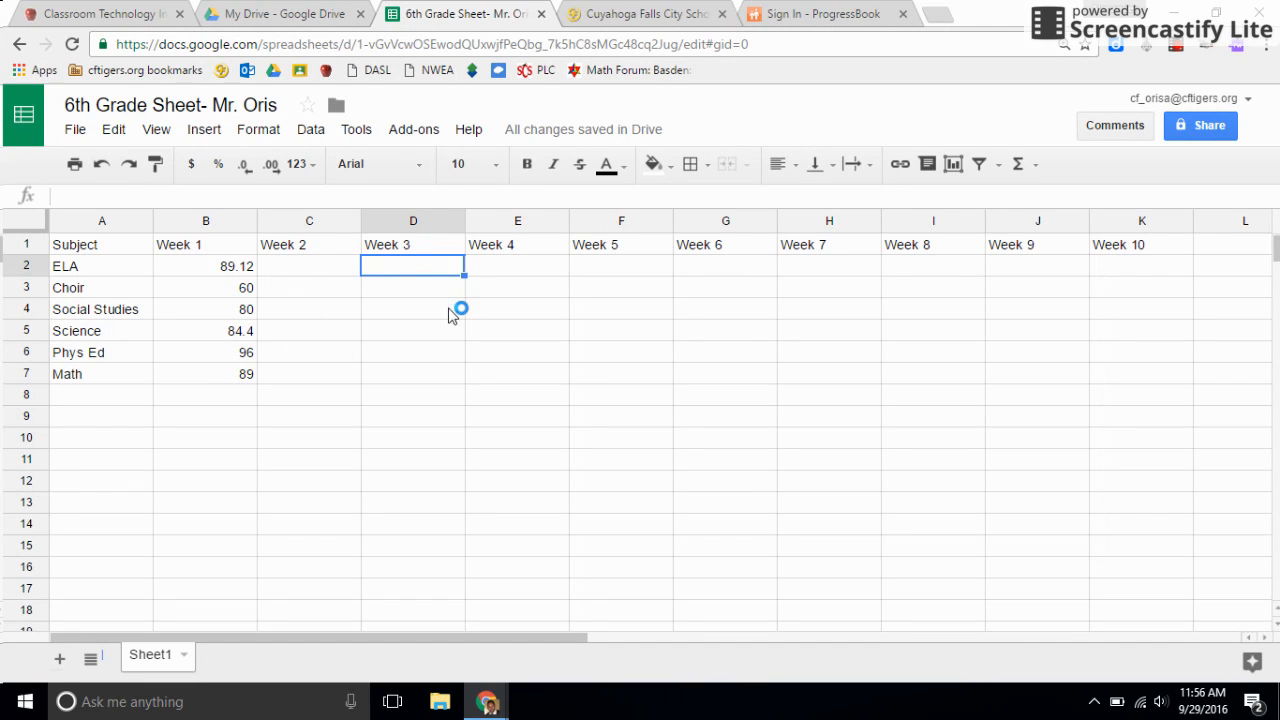
pyautogui.write('86')
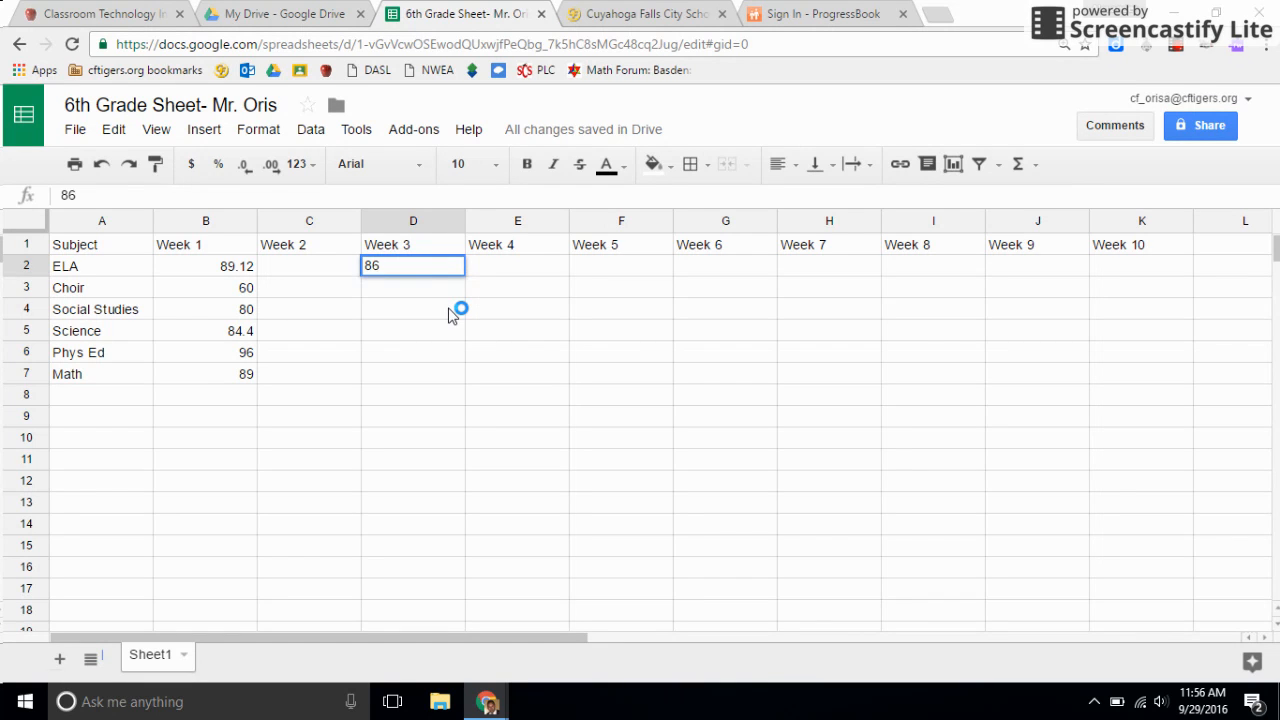
pyautogui.press('Return')
pyautogui.write('70')
pyautogui.press('Return')
pyautogui.write('75')
pyautogui.press('Return')
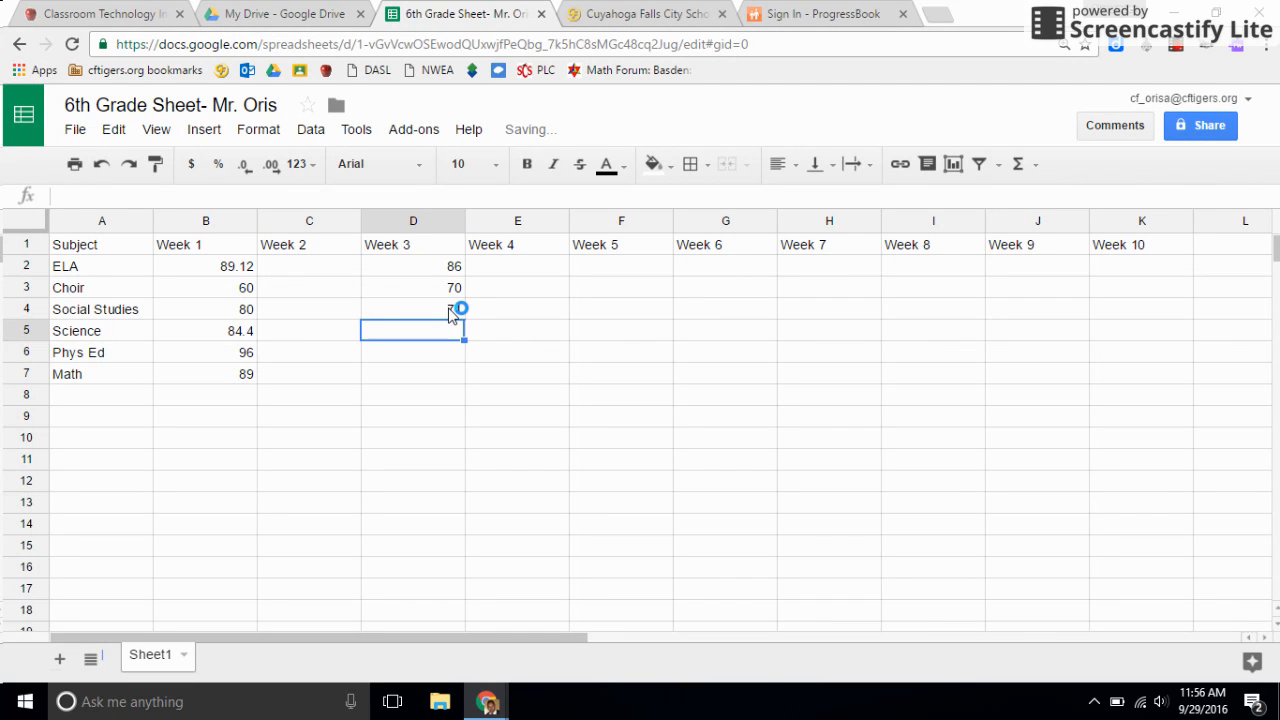
# Complete the Week 3 column with 86 for Science, 91 for Phys Ed and 85 for Math.
pyautogui.write('86')
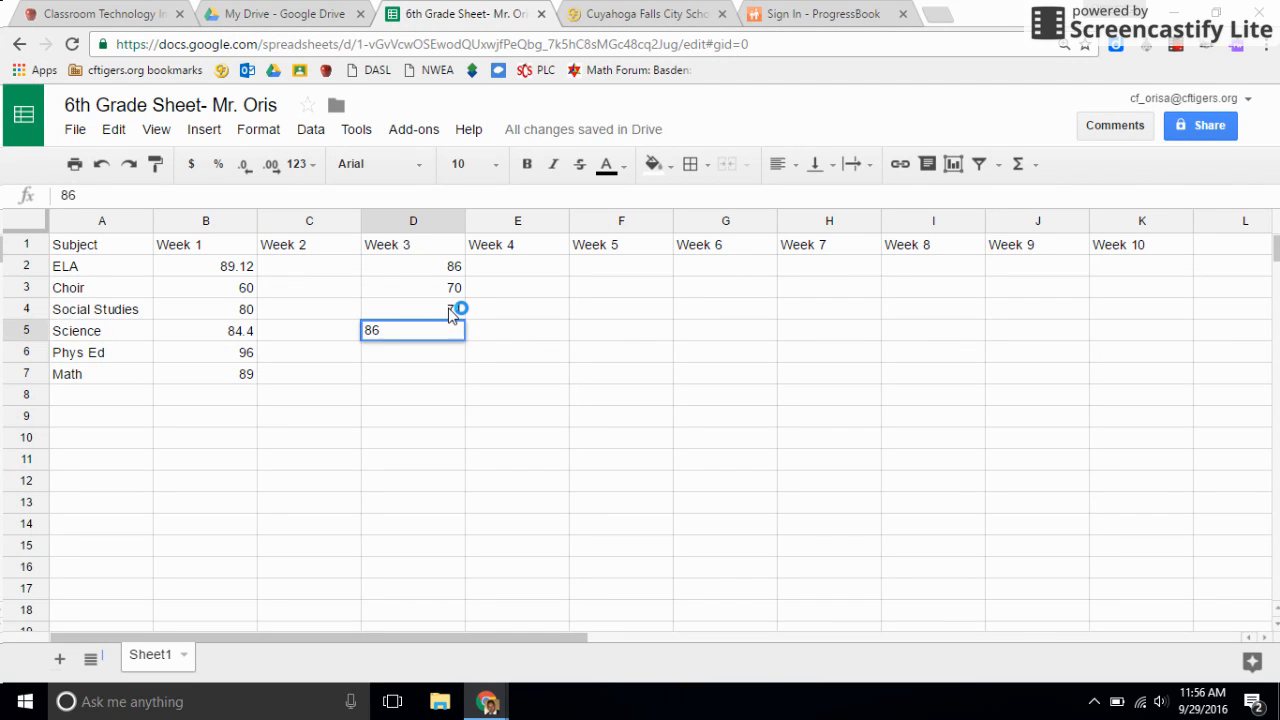
pyautogui.press('Return')
pyautogui.write('91')
pyautogui.press('Return')
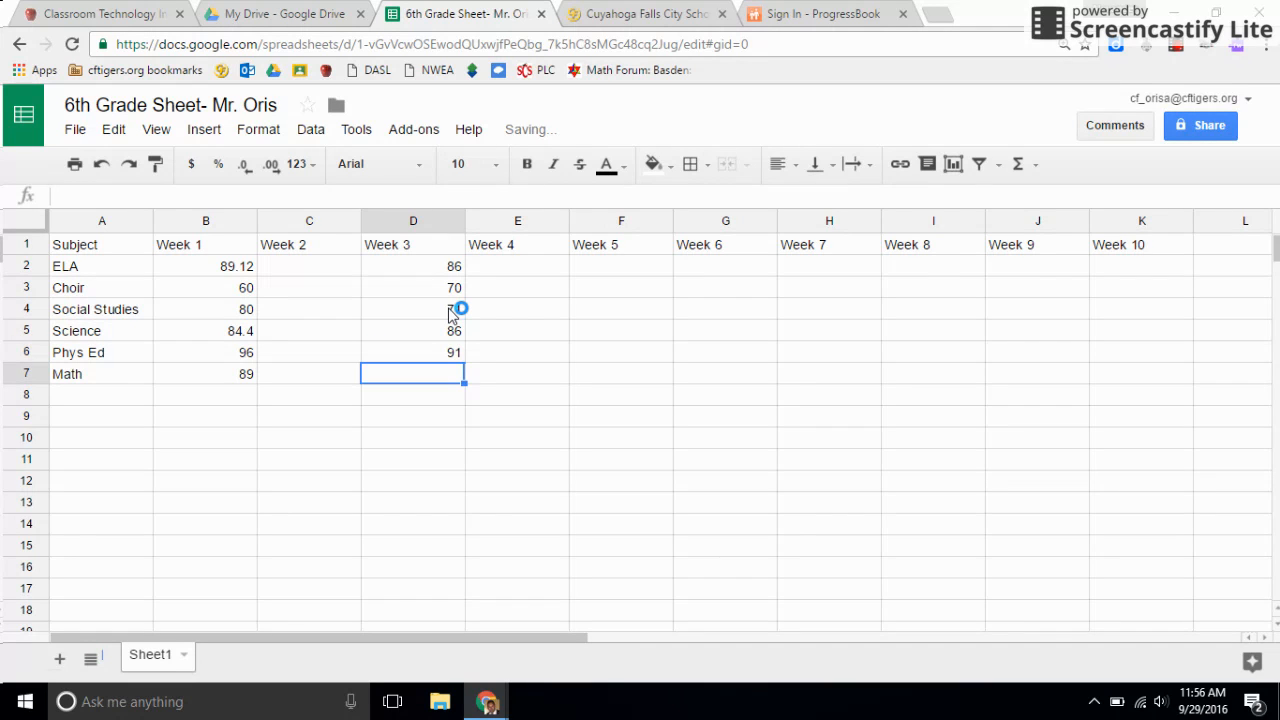
pyautogui.write('8')
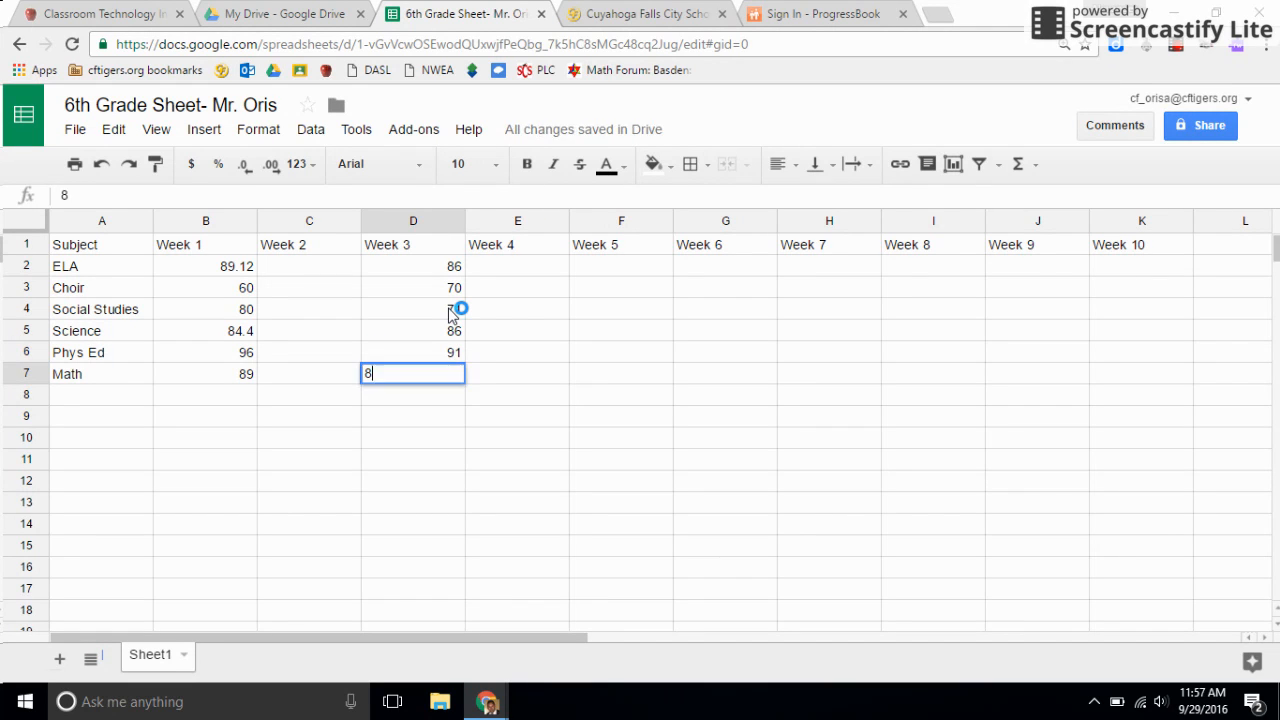
pyautogui.press('Return')
pyautogui.click(516, 420)
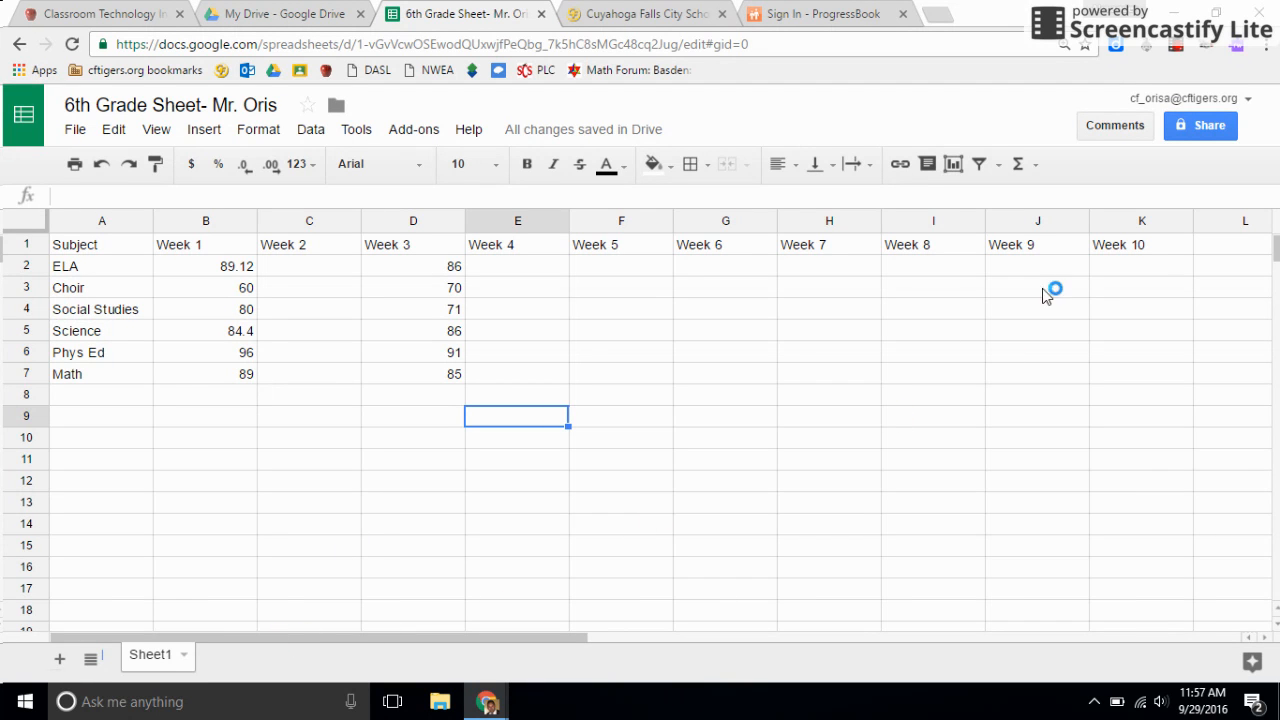
# Enlarge the page to 150% zoom and look across the grade table's columns from Subject to Week 10.
pyautogui.click(1095, 268)
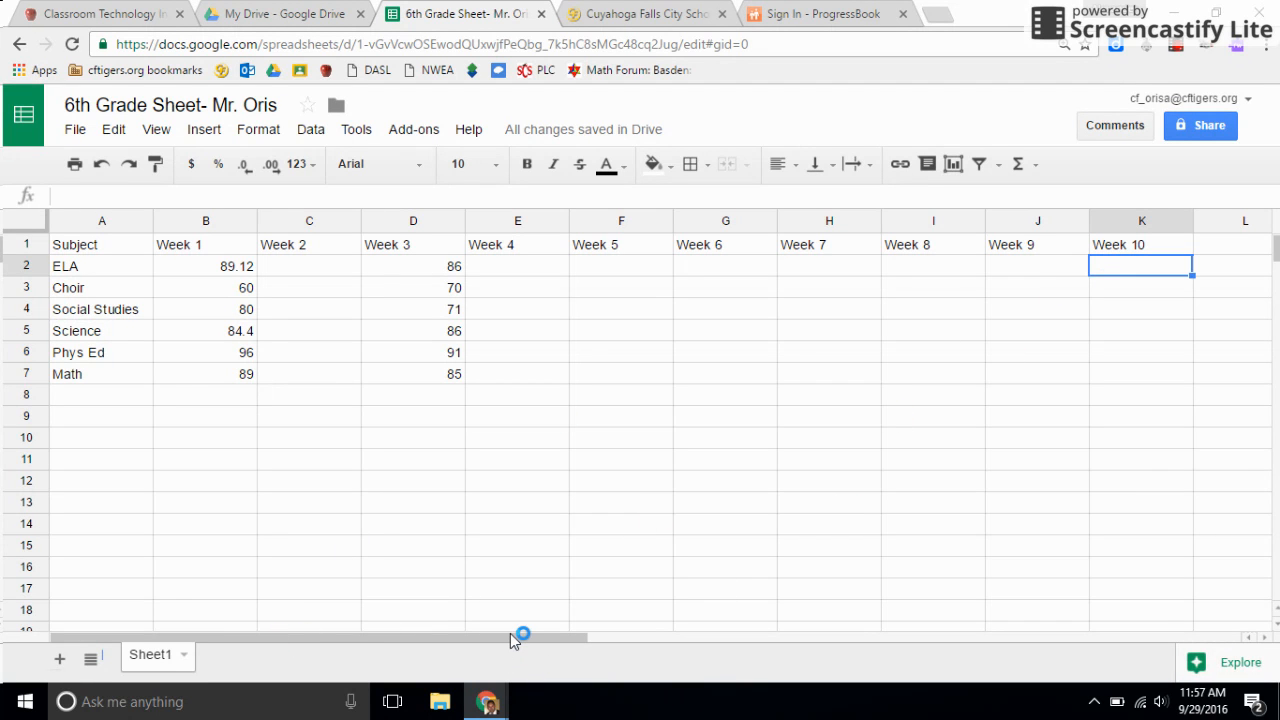
pyautogui.hotkey('ctrl', '+')
pyautogui.hotkey('ctrl', '+')
pyautogui.hotkey('ctrl', '+')
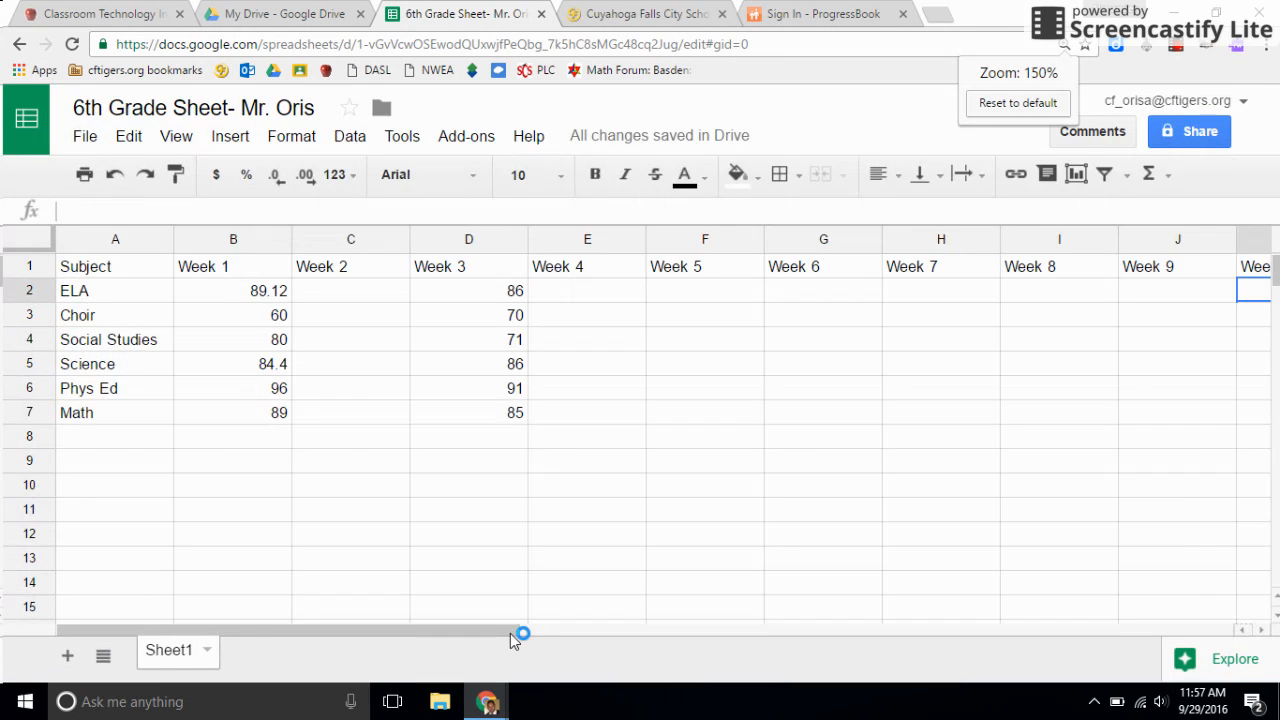
pyautogui.moveTo(362, 628); pyautogui.dragTo(568, 628)
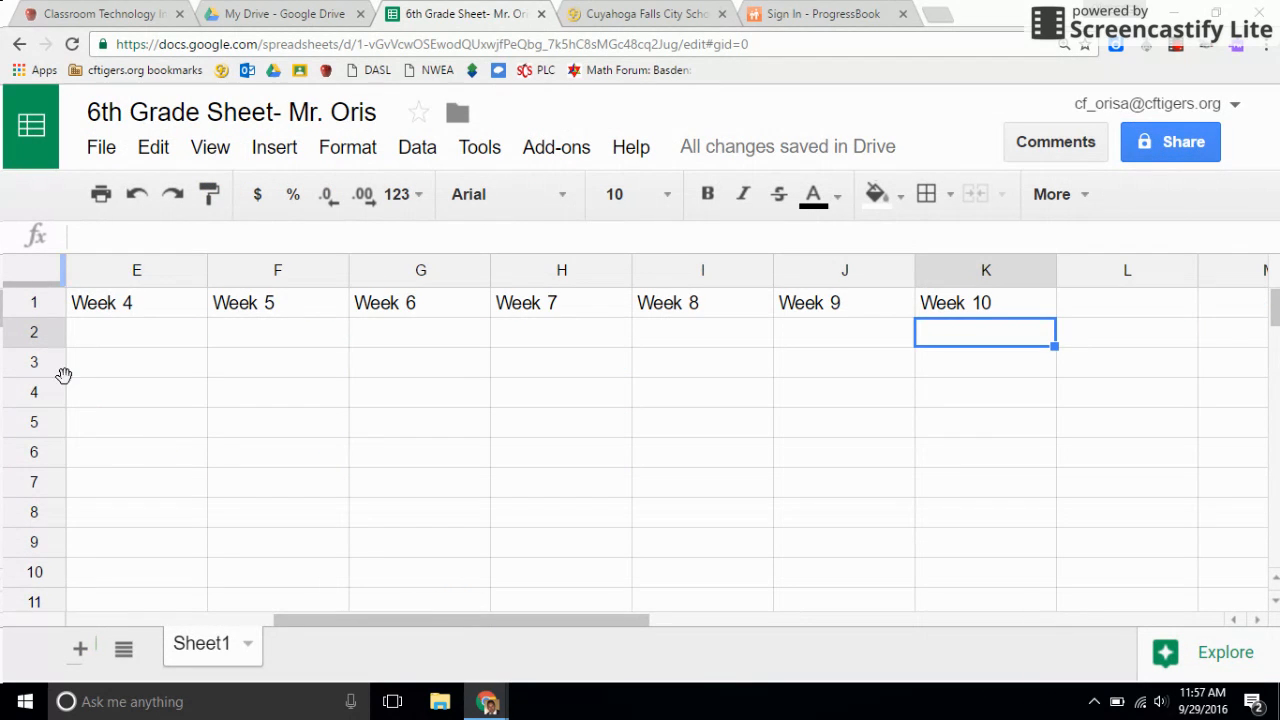
pyautogui.moveTo(414, 621); pyautogui.dragTo(110, 610)
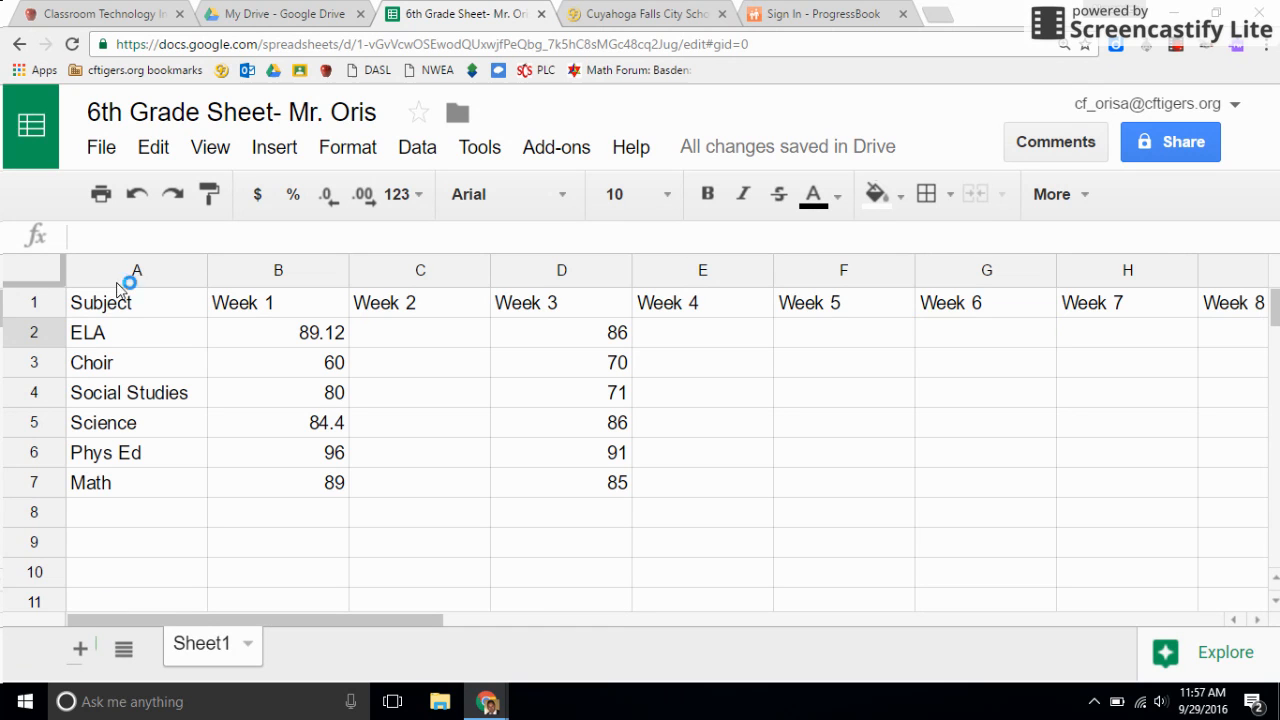
pyautogui.moveTo(297, 618); pyautogui.dragTo(495, 629)
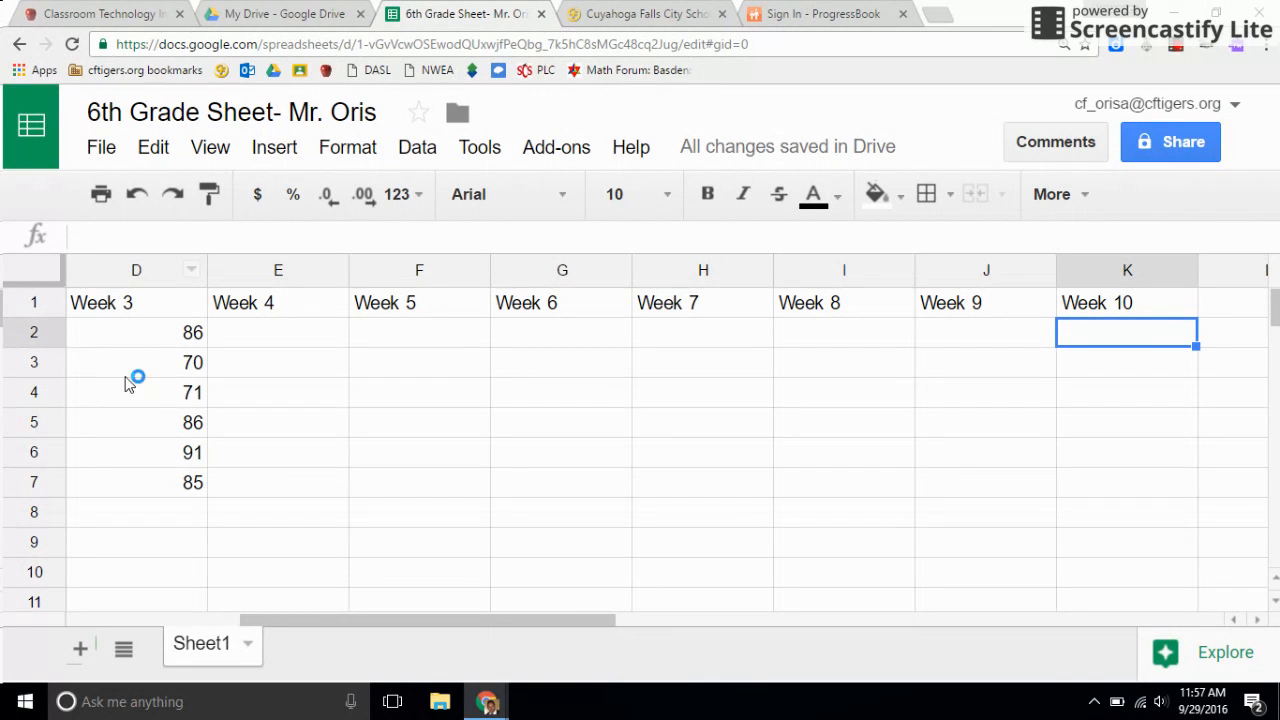
# Freeze the first column of the sheet so the Subject list stays in view while moving across the weeks.
pyautogui.click(160, 335)
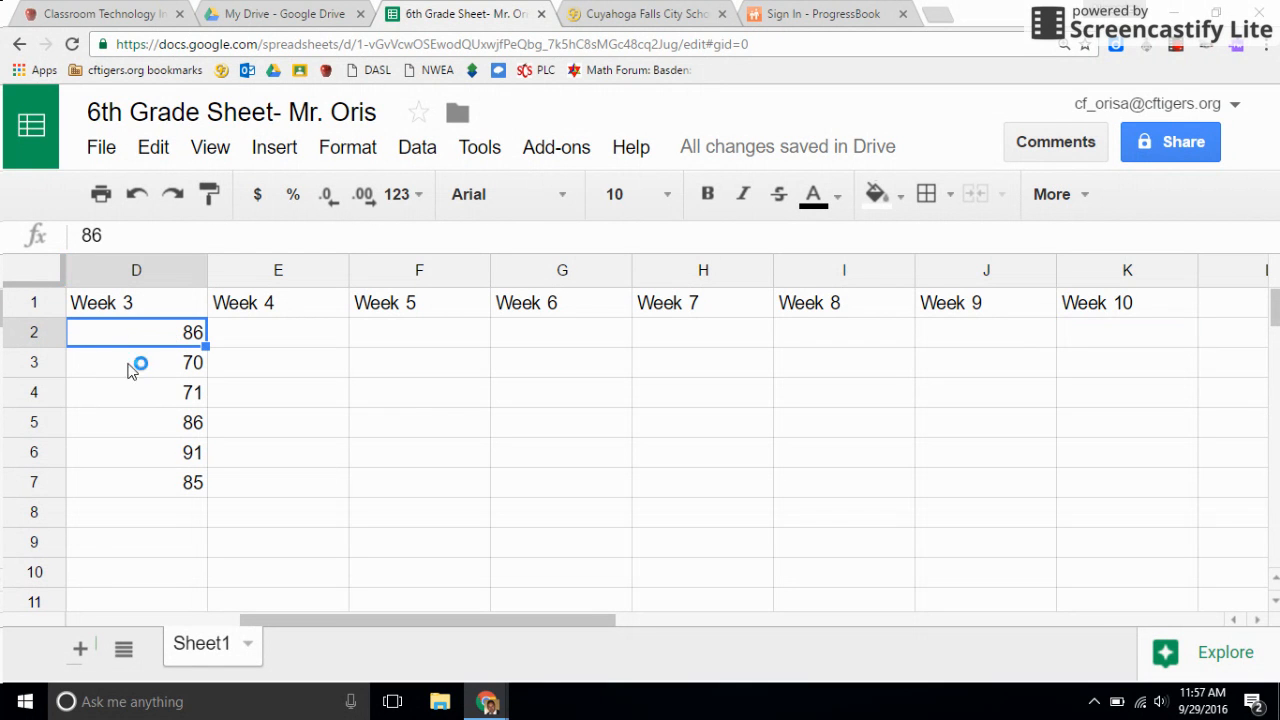
pyautogui.click(1097, 338)
pyautogui.moveTo(530, 624); pyautogui.dragTo(657, 617)
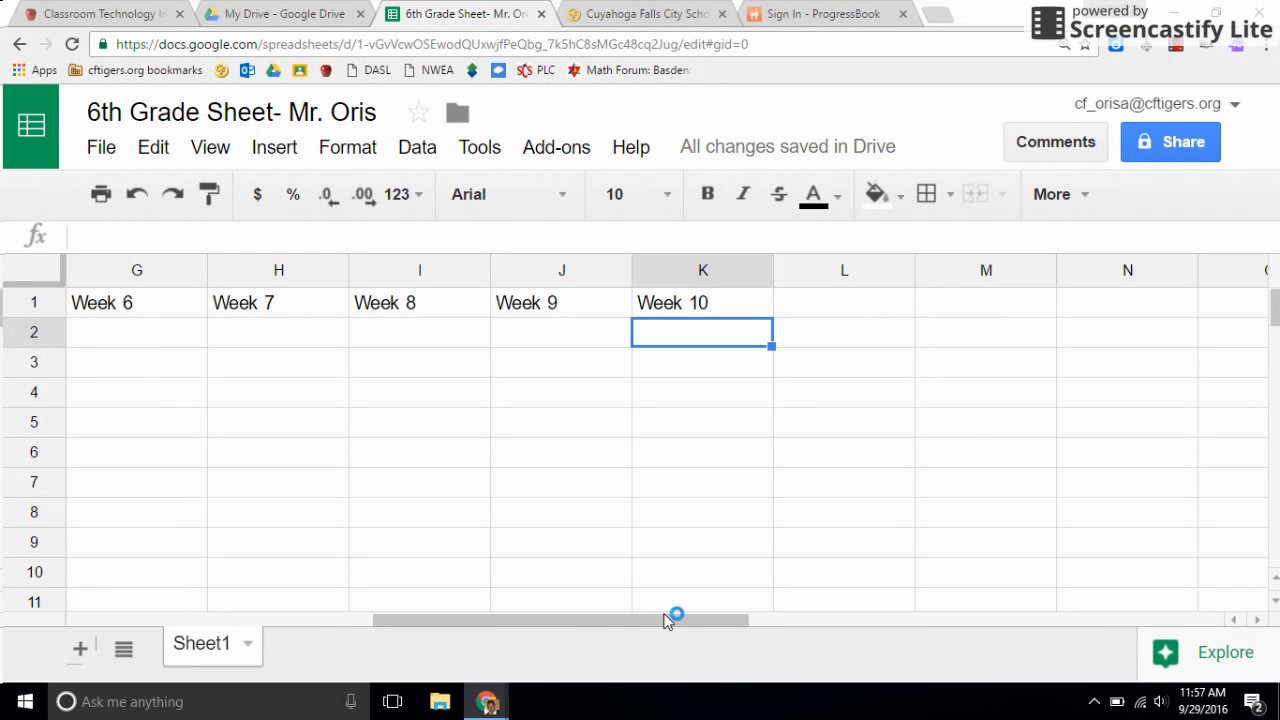
pyautogui.click(688, 455)
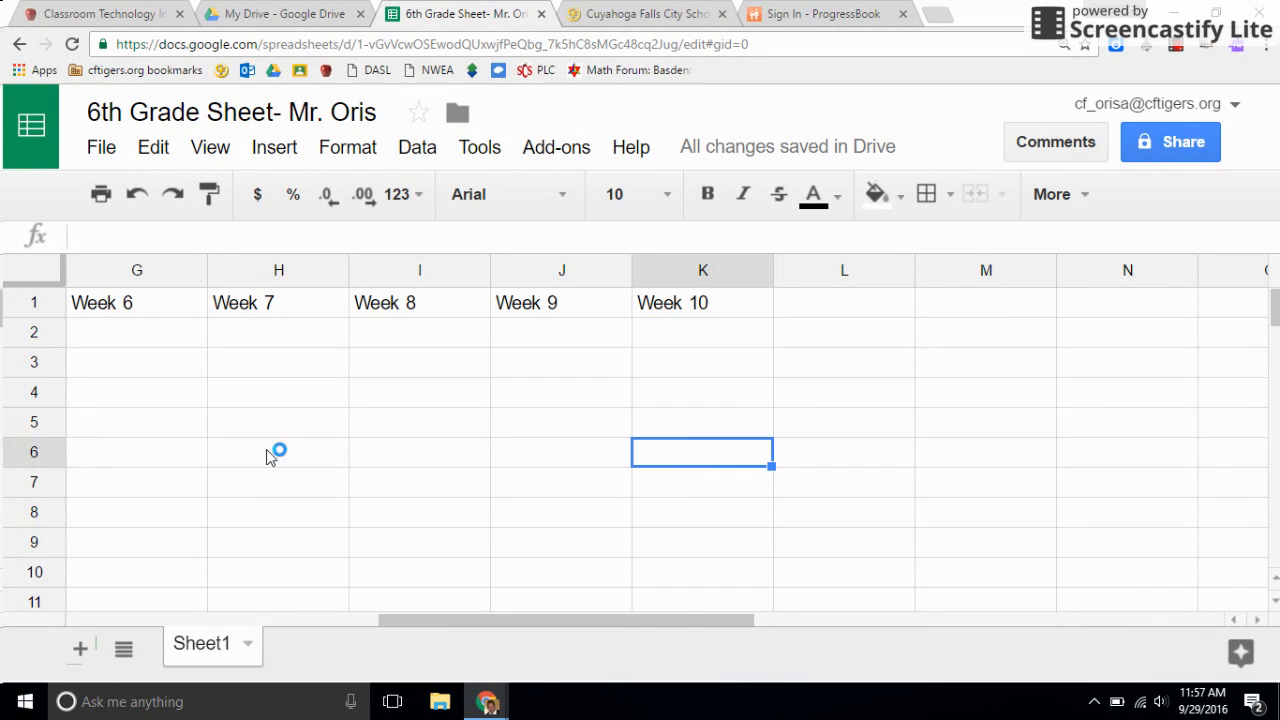
pyautogui.click(215, 150)
pyautogui.moveTo(233, 199)
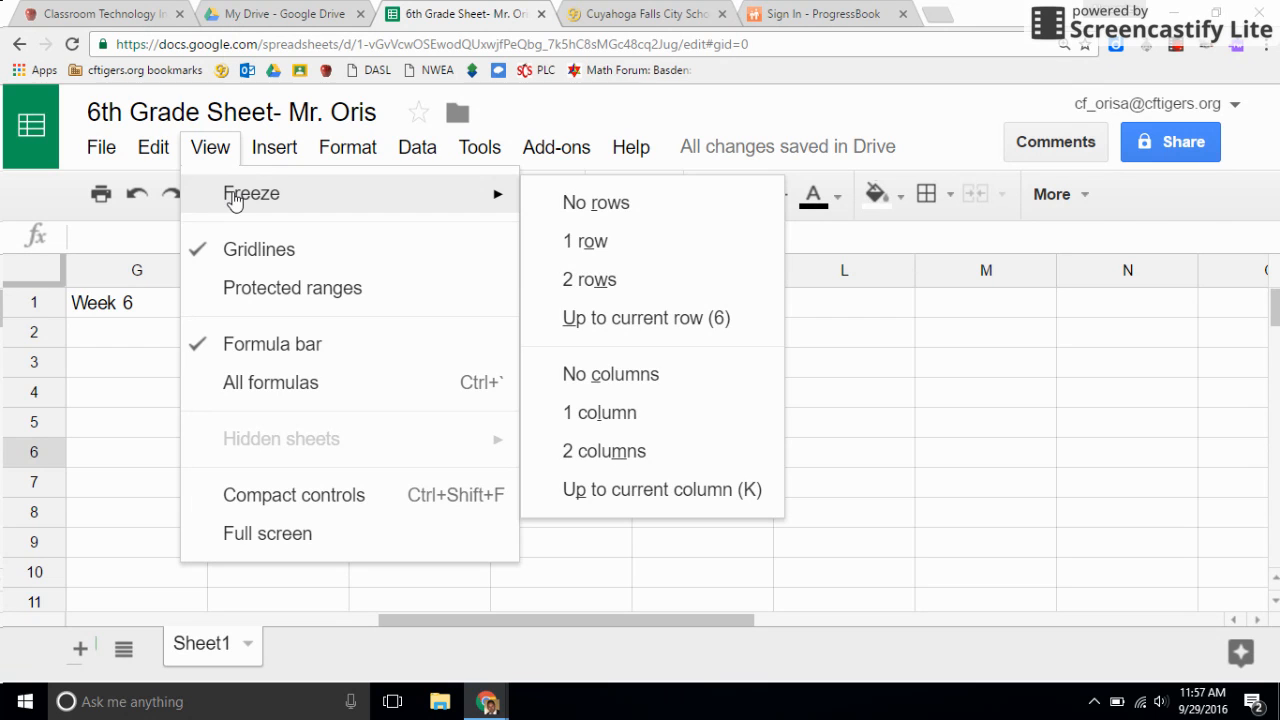
pyautogui.moveTo(223, 194)
pyautogui.click(655, 420)
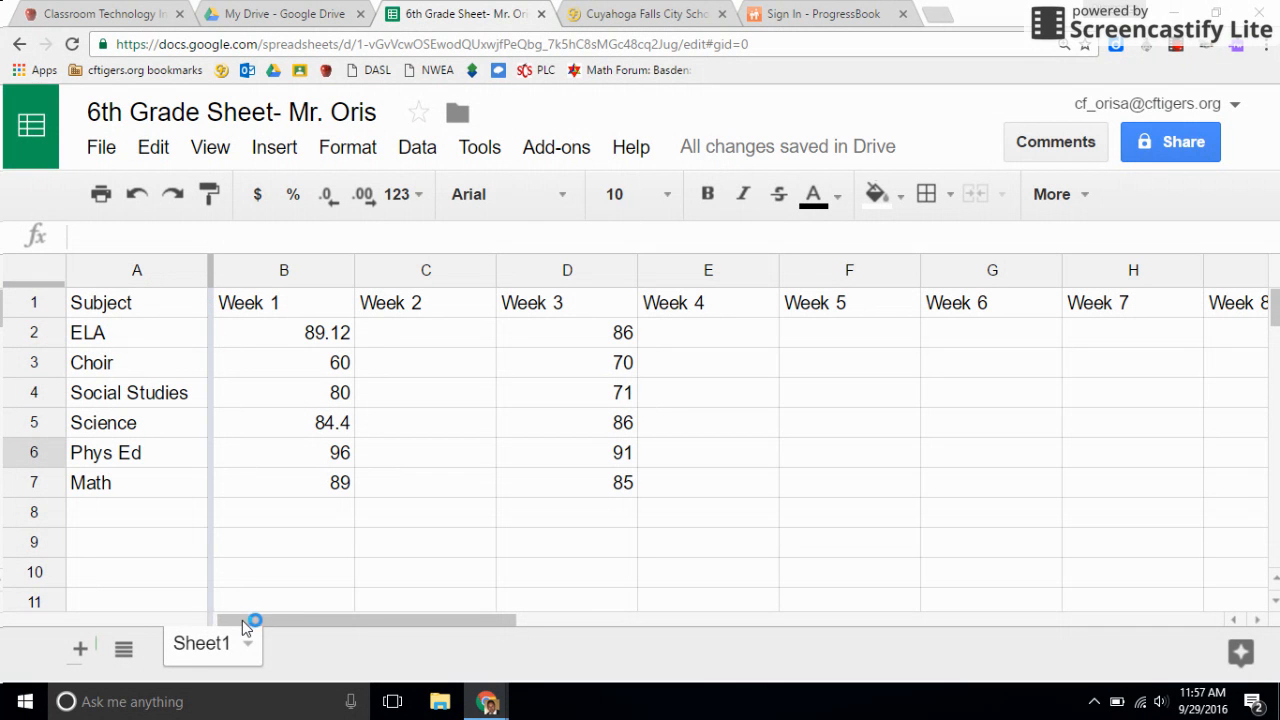
pyautogui.moveTo(260, 623); pyautogui.dragTo(189, 591)
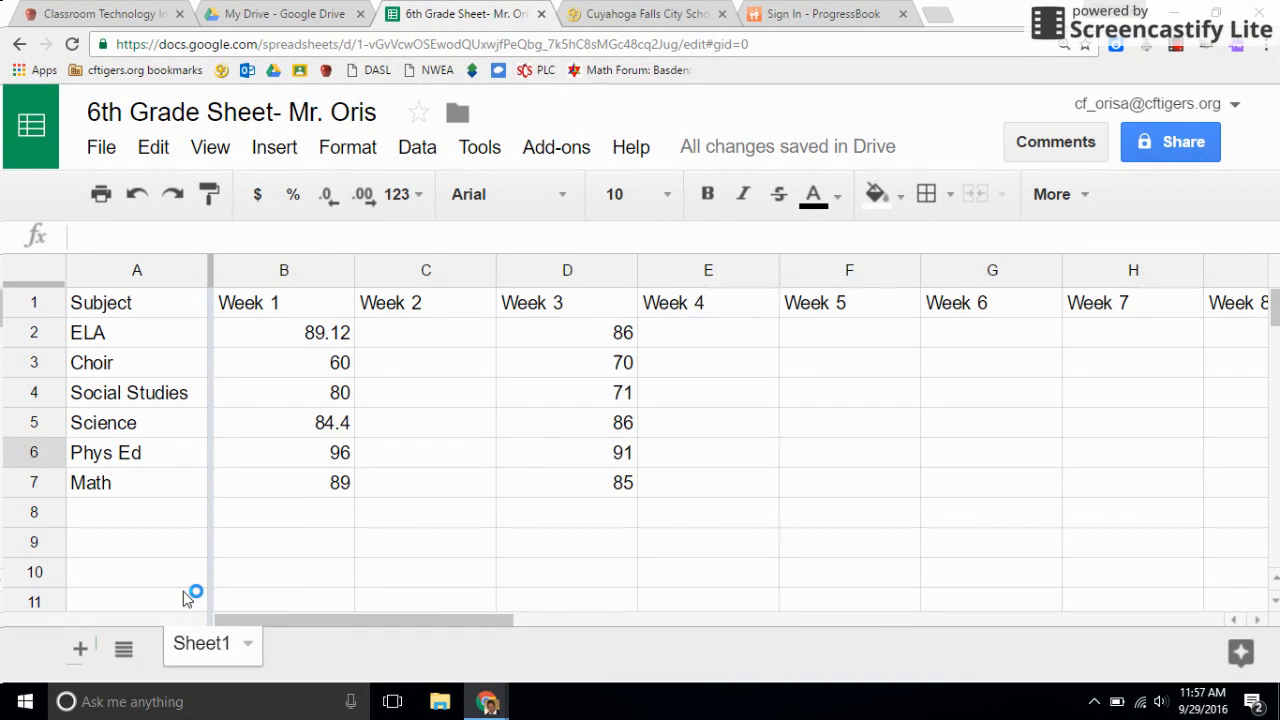
# Freeze the first row holding the Subject and Week headings and check it by looking further down the sheet.
pyautogui.click(213, 148)
pyautogui.moveTo(220, 200)
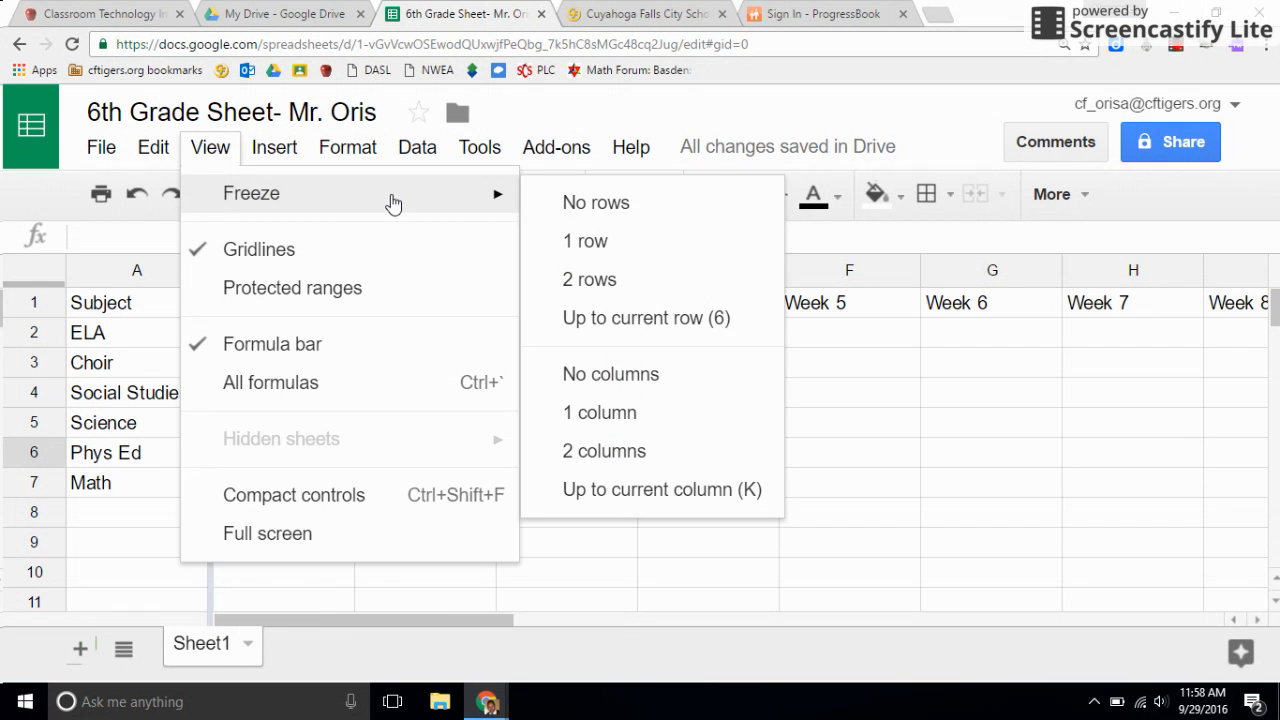
pyautogui.click(633, 241)
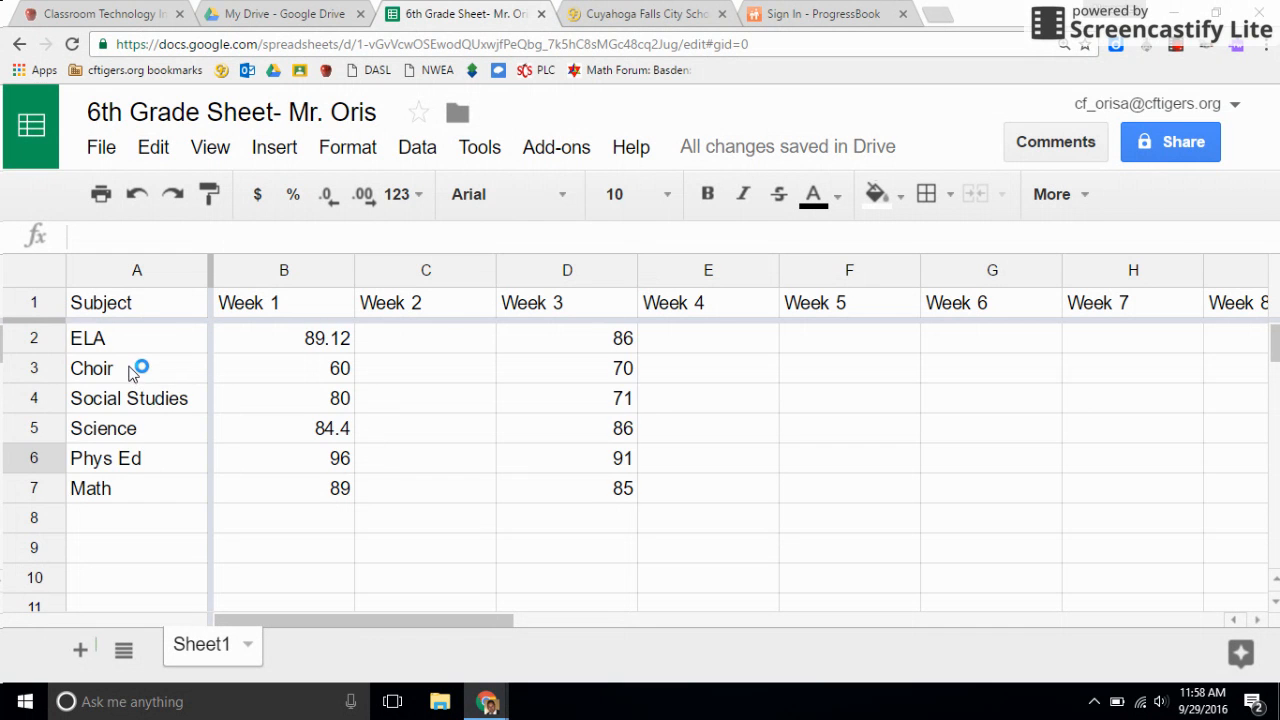
pyautogui.scroll(-2, 150, 375)
pyautogui.scroll(-4, 90, 390)
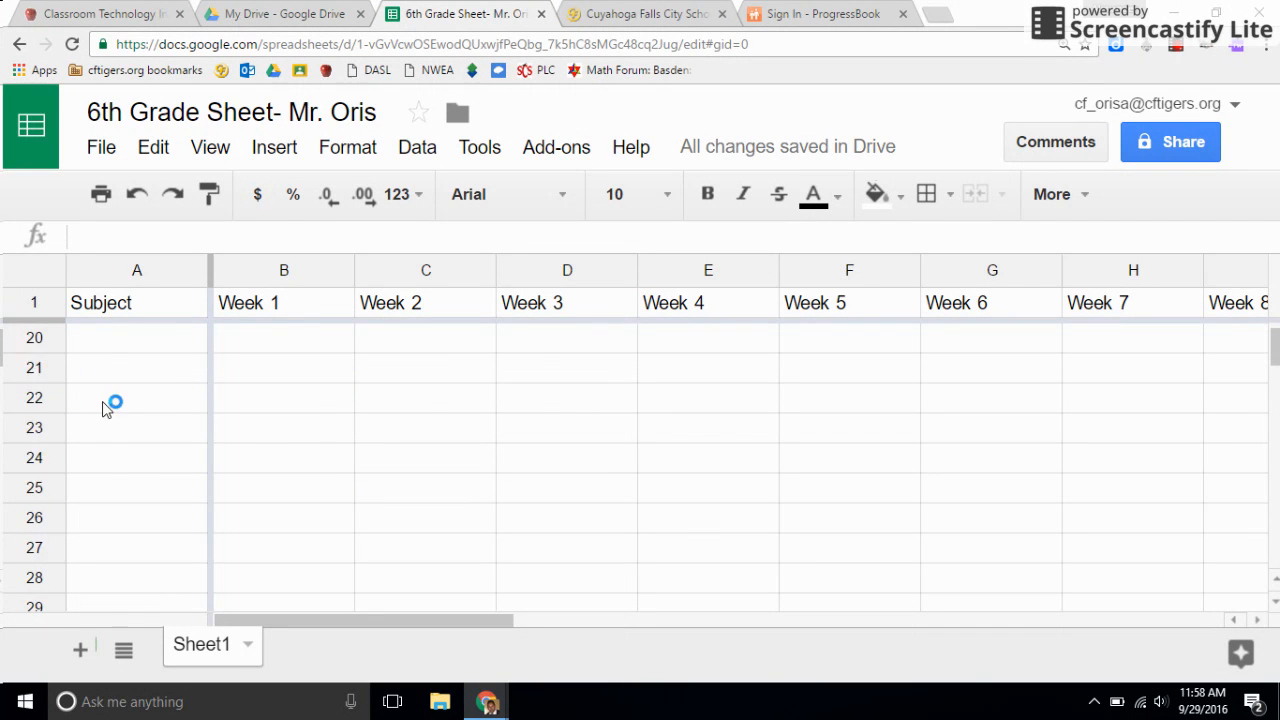
pyautogui.scroll(6, 118, 398)
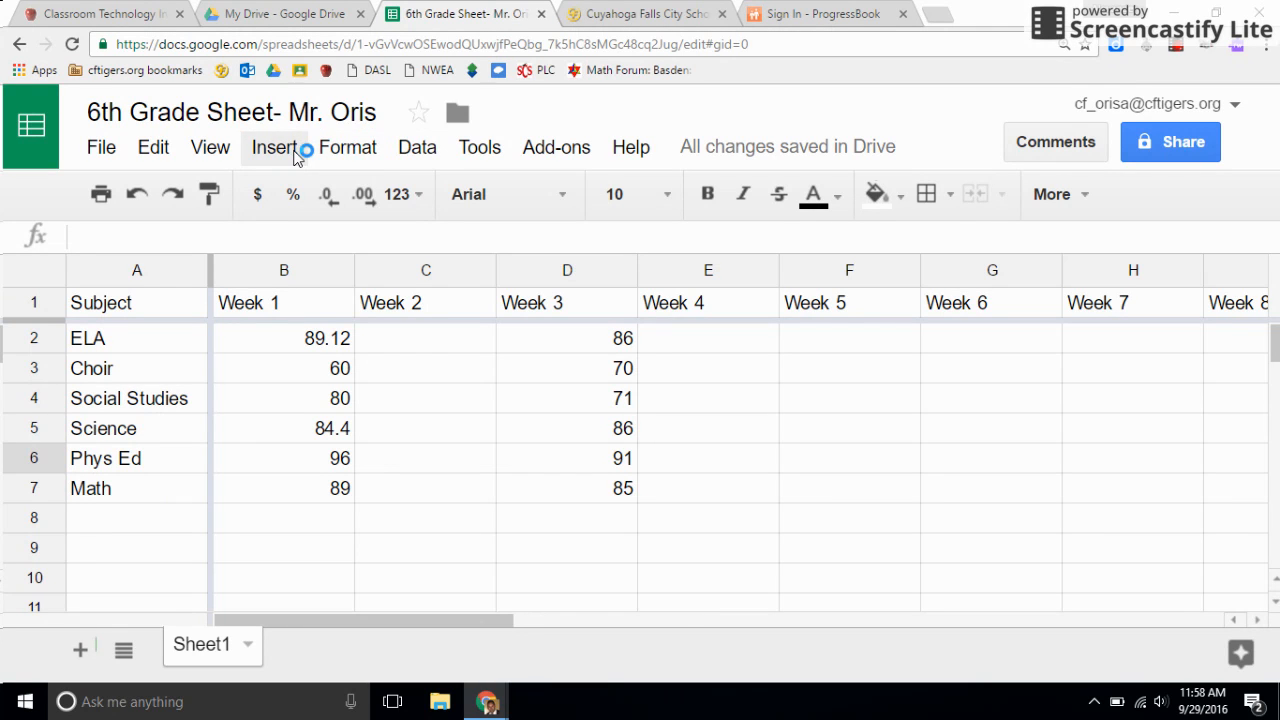
# Start a single-color conditional formatting rule and apply it to the whole sheet, range 1:1000.
pyautogui.click(350, 150)
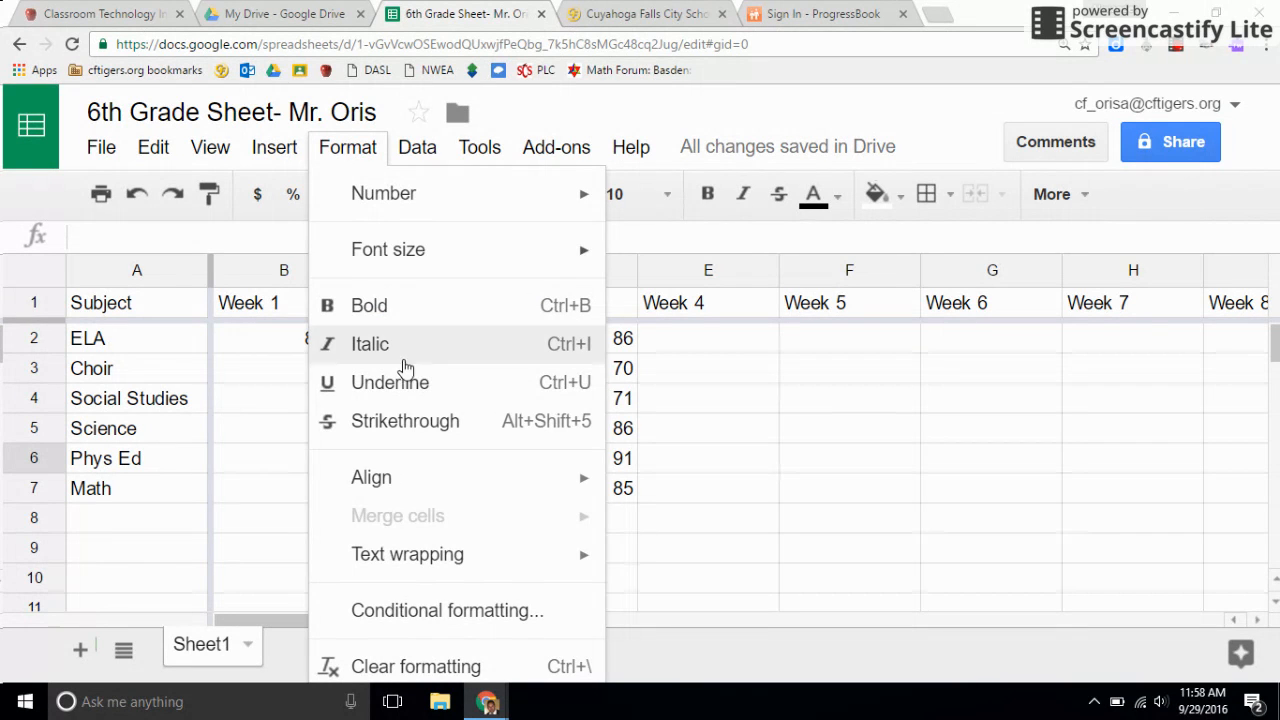
pyautogui.click(460, 621)
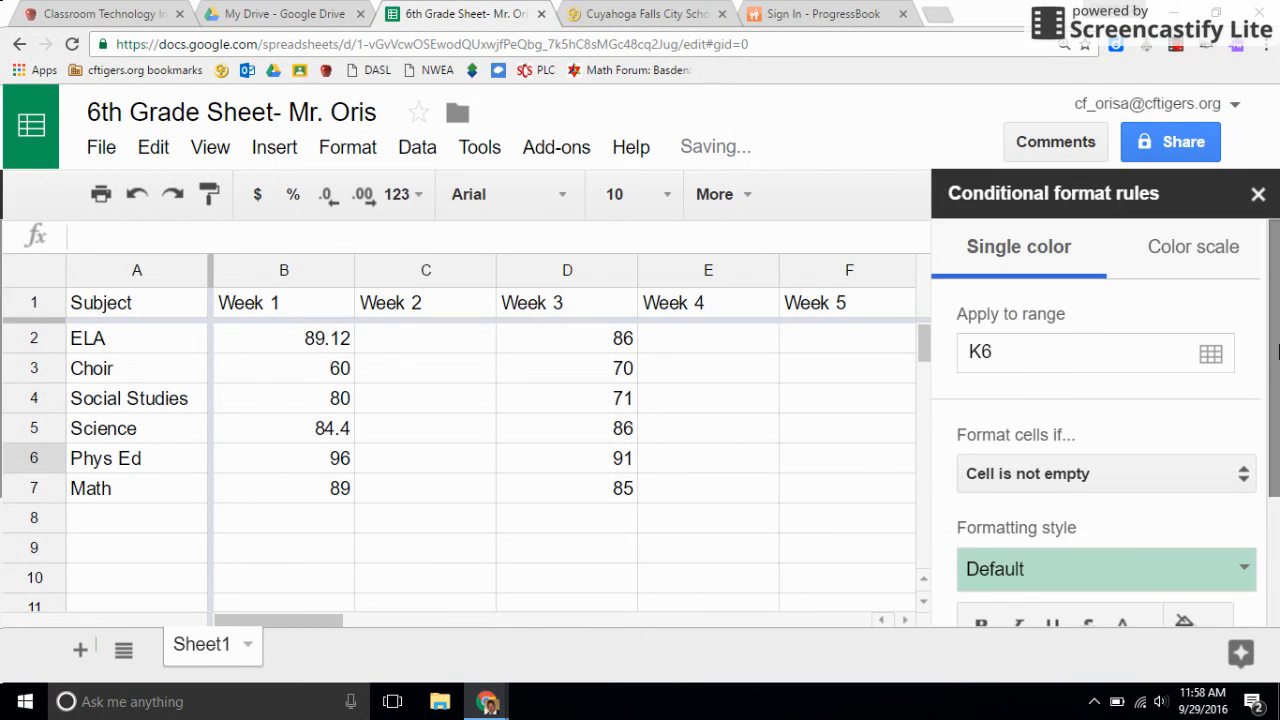
pyautogui.scroll(-1, 1211, 334)
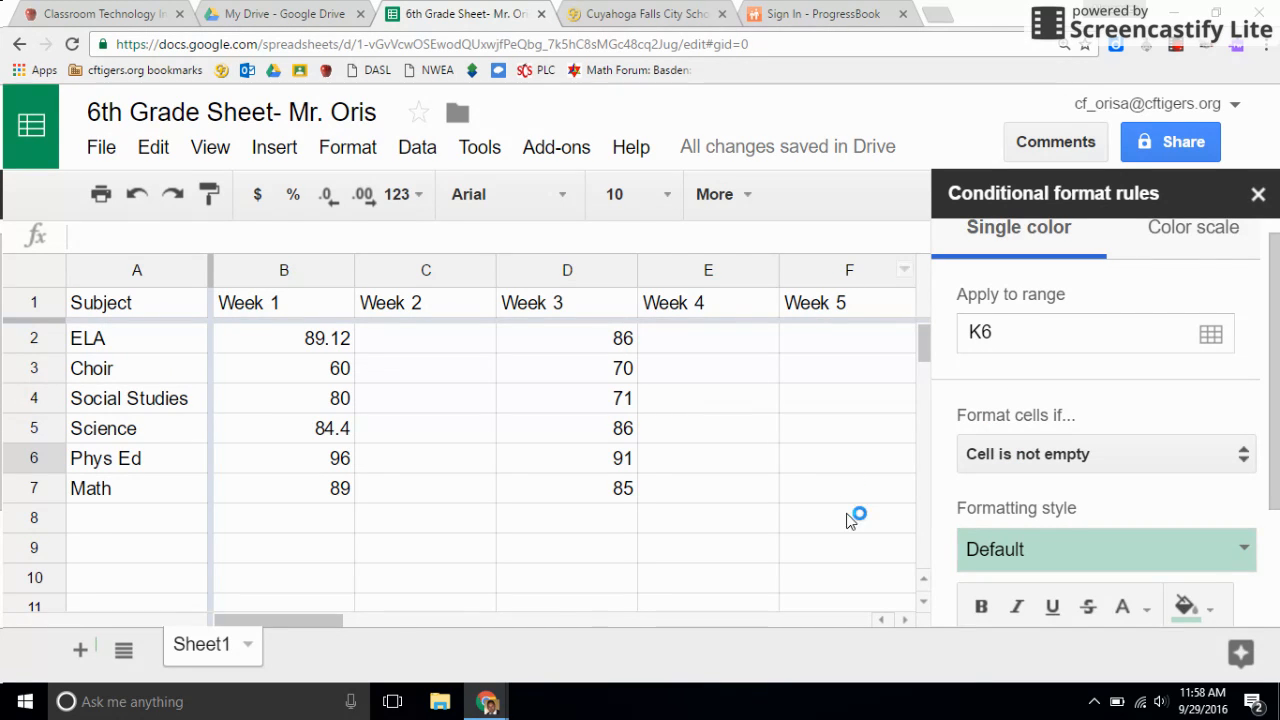
pyautogui.moveTo(1002, 332); pyautogui.dragTo(964, 334)
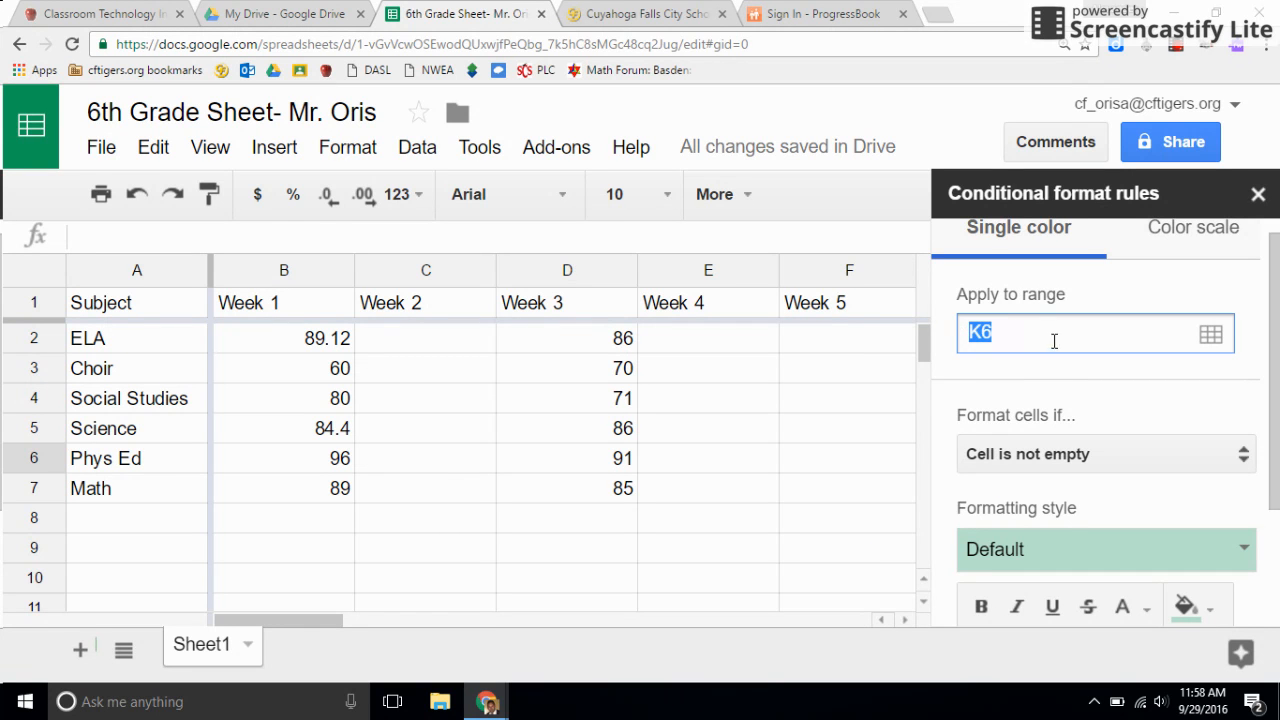
pyautogui.press('BackSpace')
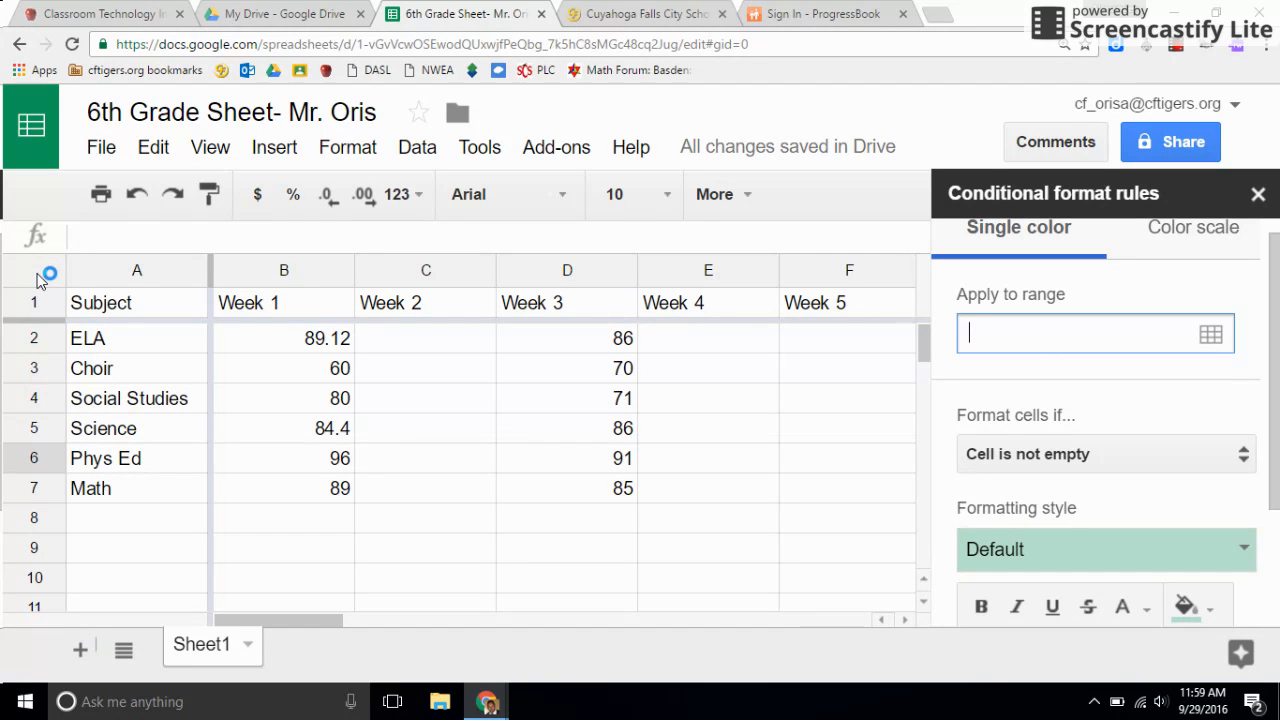
pyautogui.click(145, 271)
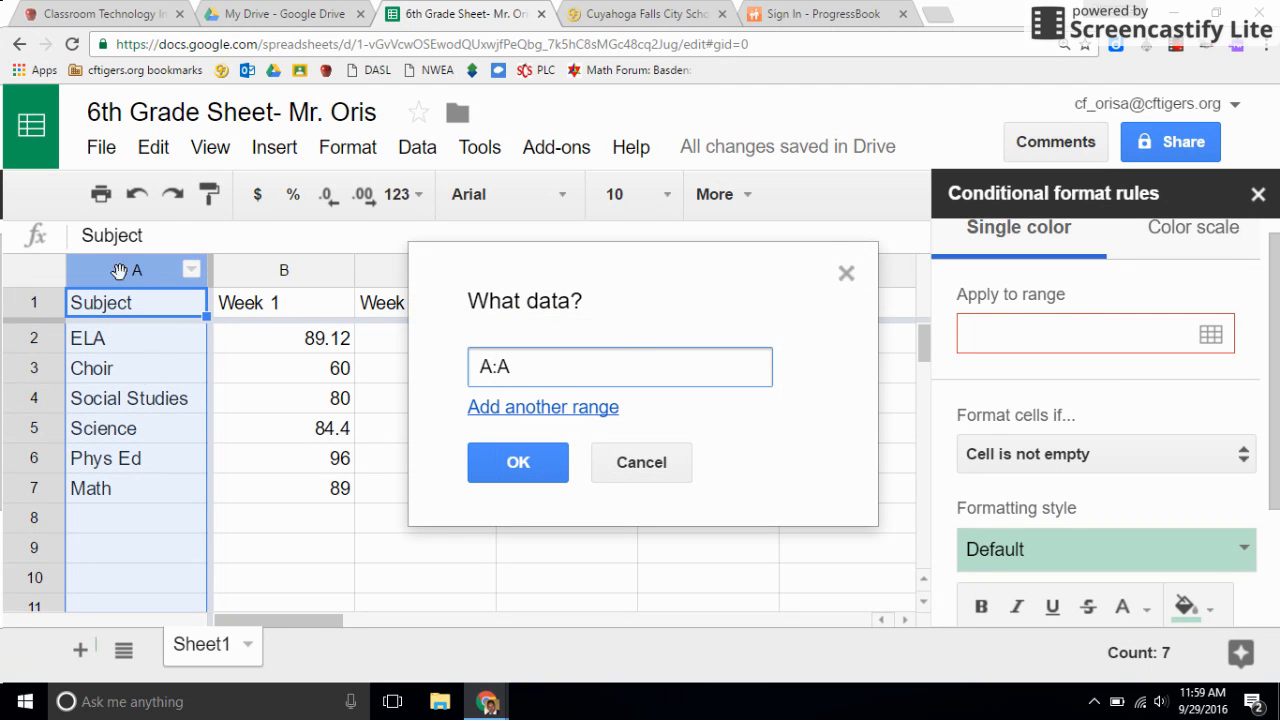
pyautogui.click(38, 339)
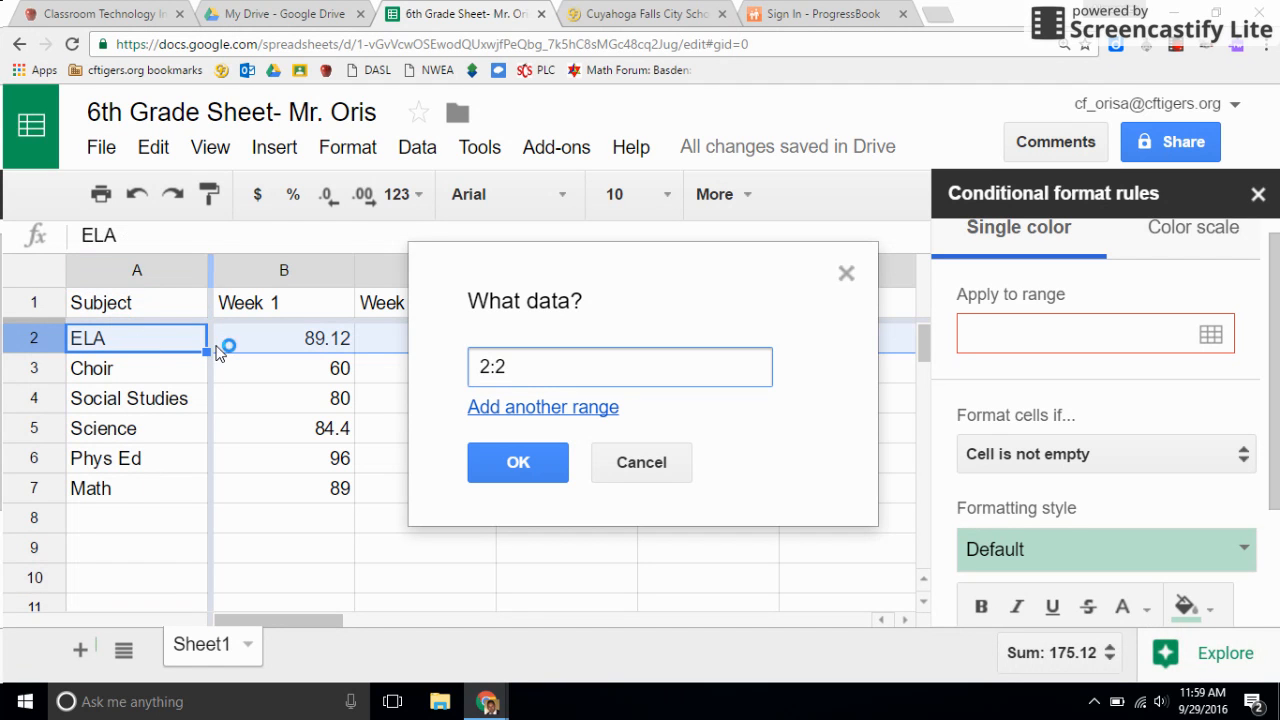
pyautogui.click(31, 272)
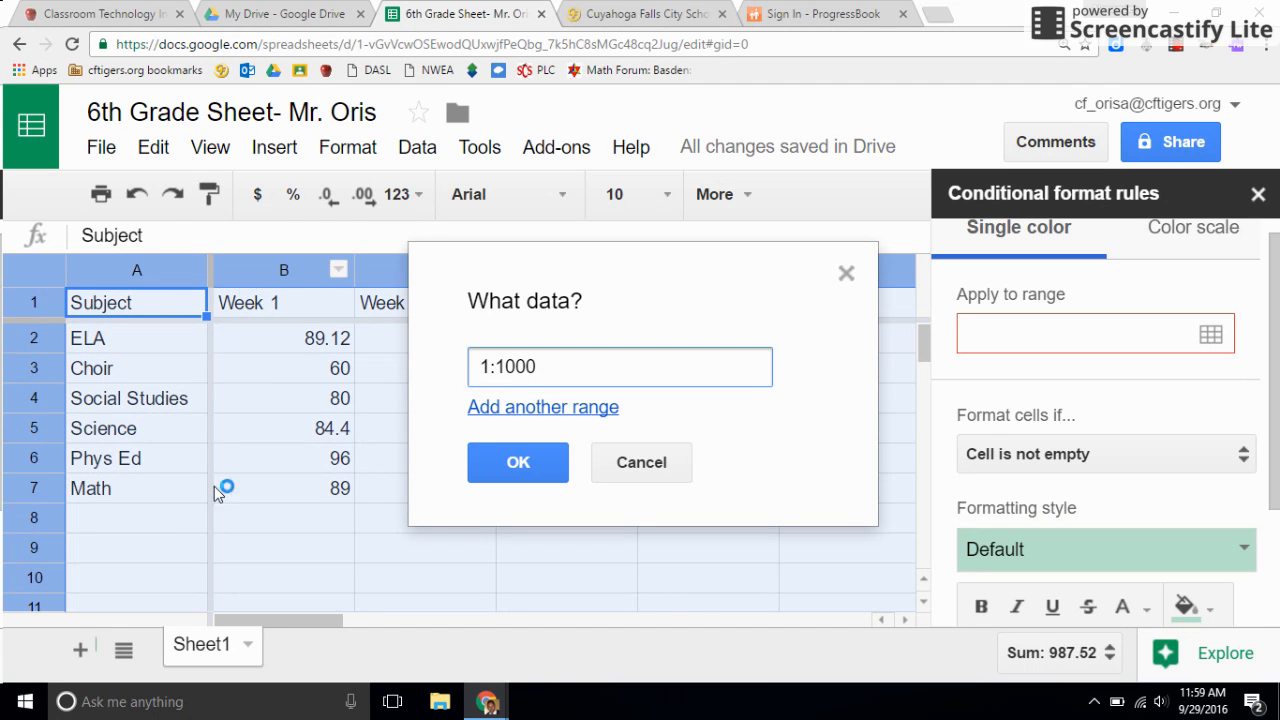
pyautogui.click(472, 368)
pyautogui.click(519, 463)
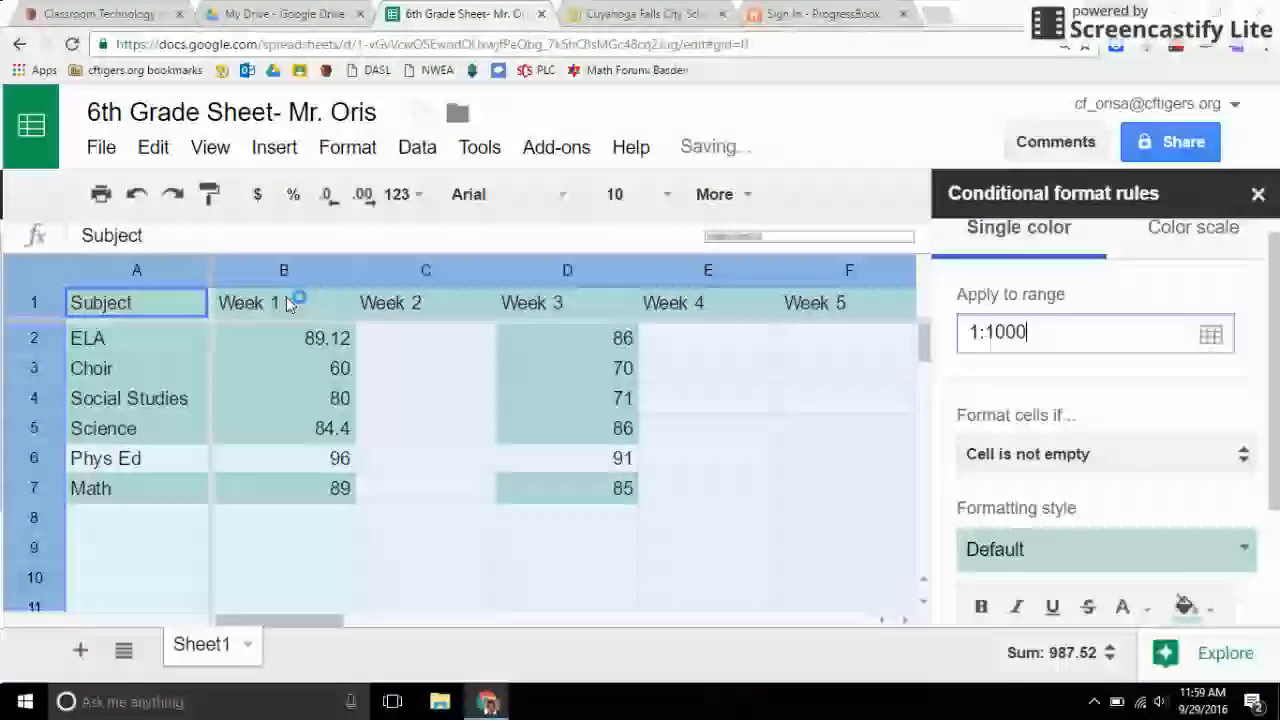
# Try the "Cell is empty" condition for the conditional formatting rule.
pyautogui.click(1052, 460)
pyautogui.click(1029, 450)
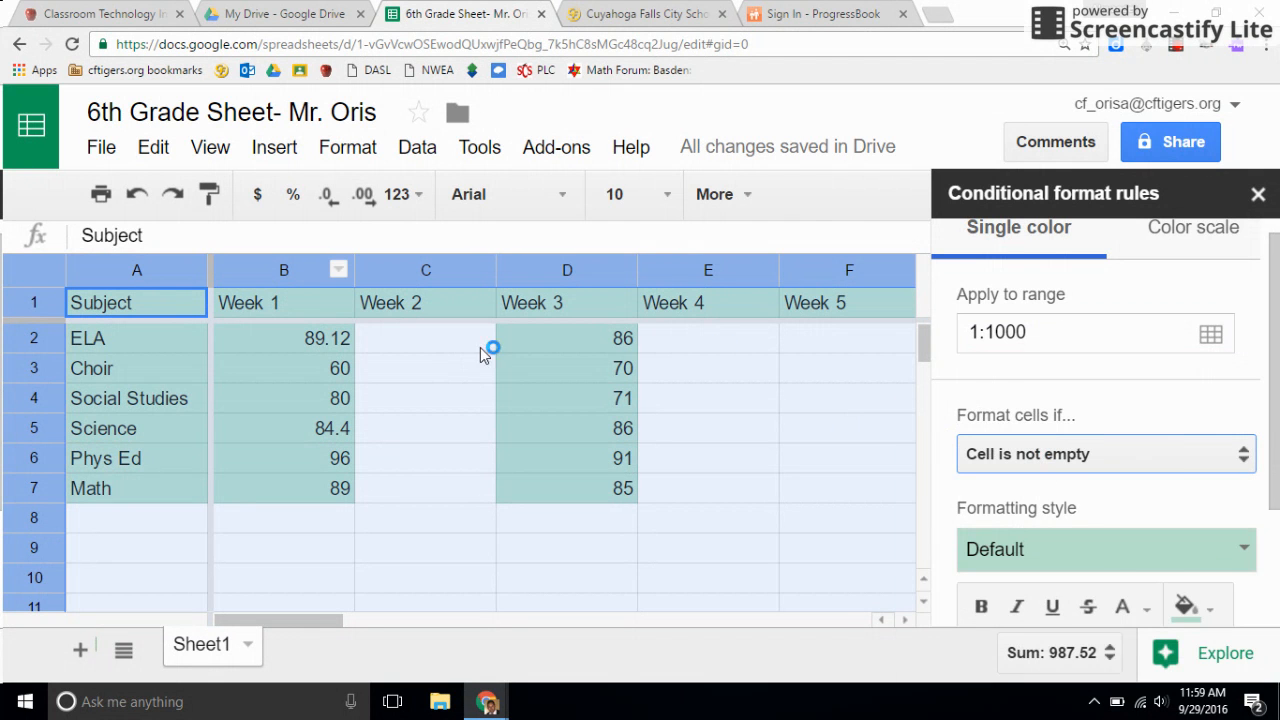
pyautogui.click(1172, 457)
pyautogui.click(1030, 416)
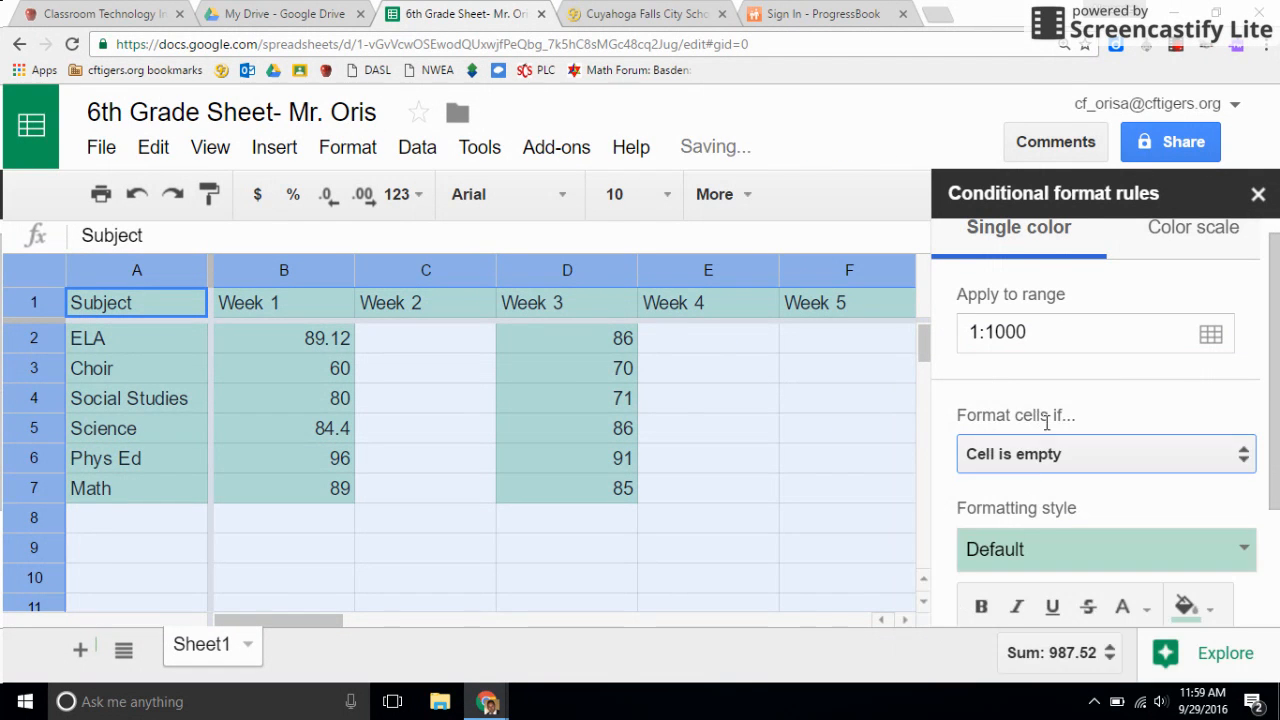
# Set the conditional formatting rule to format cells with a value less than 80.
pyautogui.click(1003, 456)
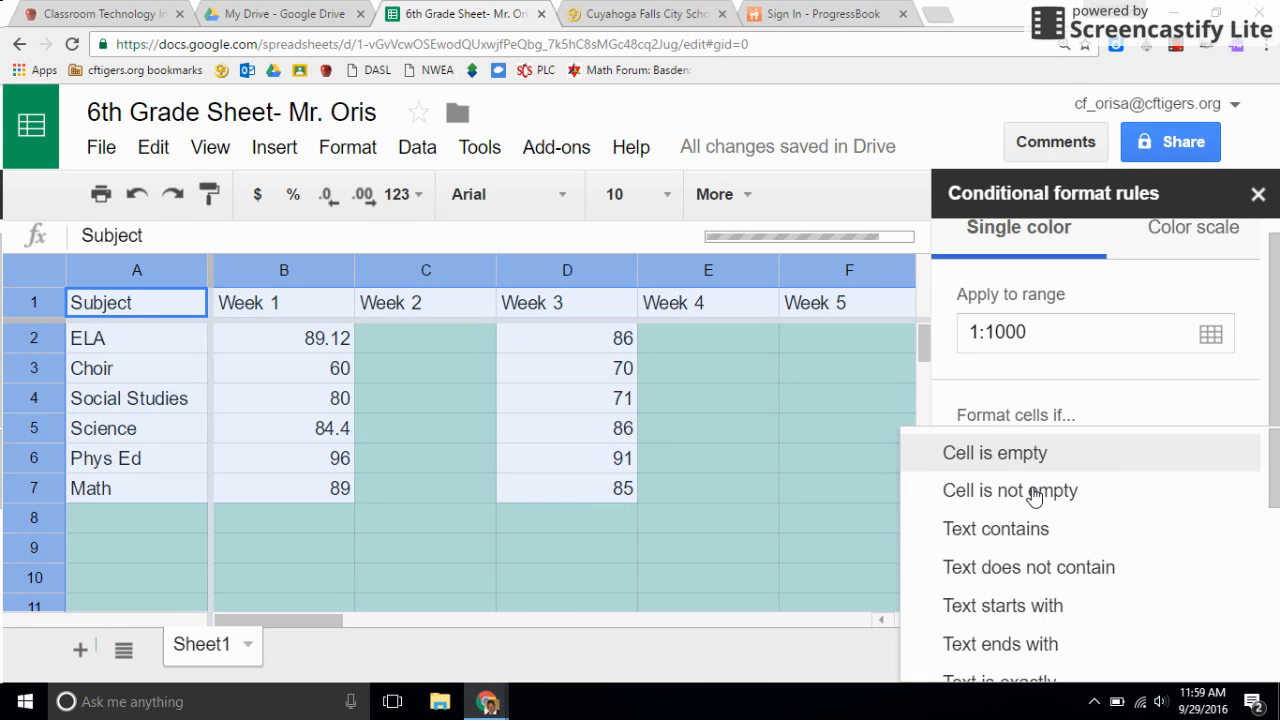
pyautogui.scroll(-1, 1033, 495)
pyautogui.scroll(-3, 1033, 495)
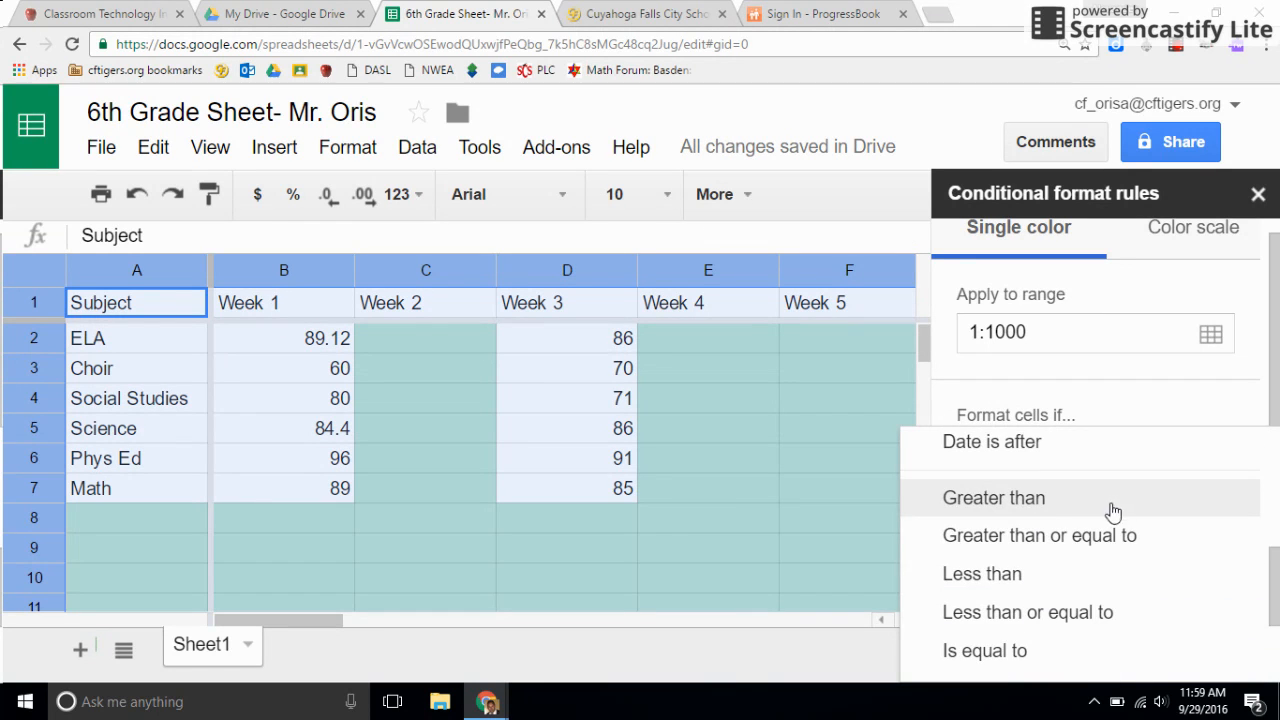
pyautogui.click(1027, 584)
pyautogui.click(1038, 500)
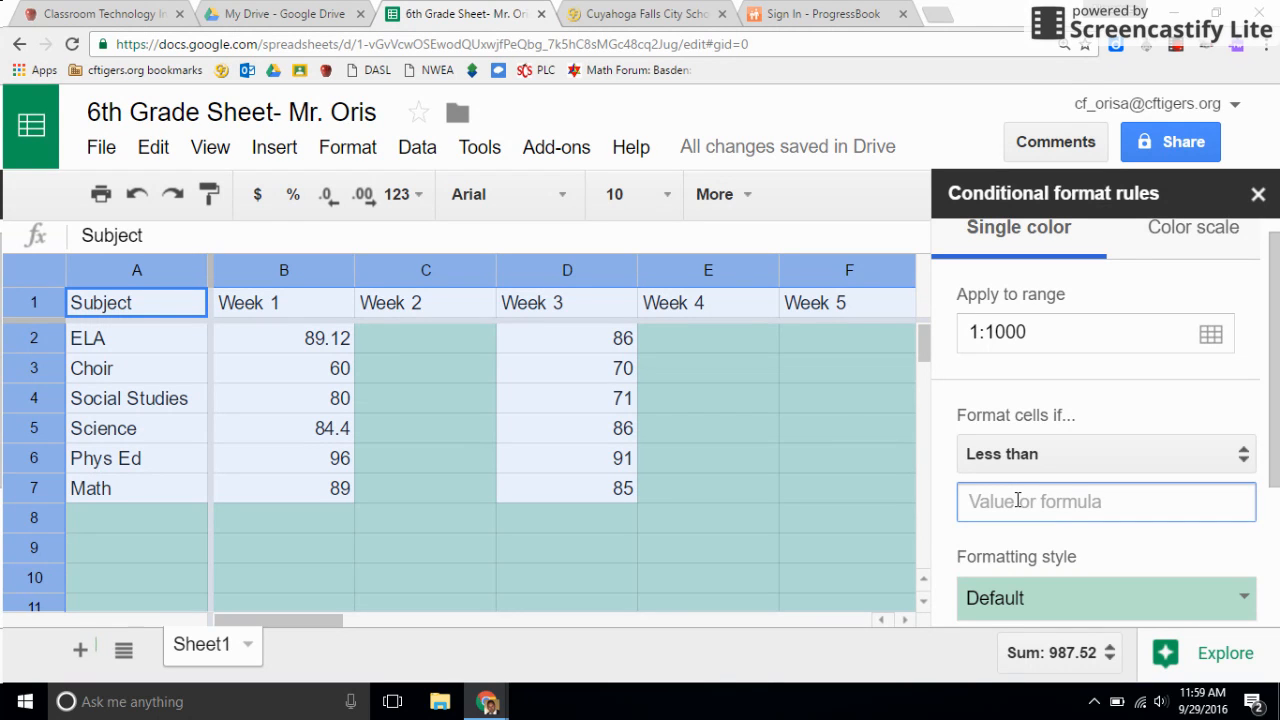
pyautogui.write('80')
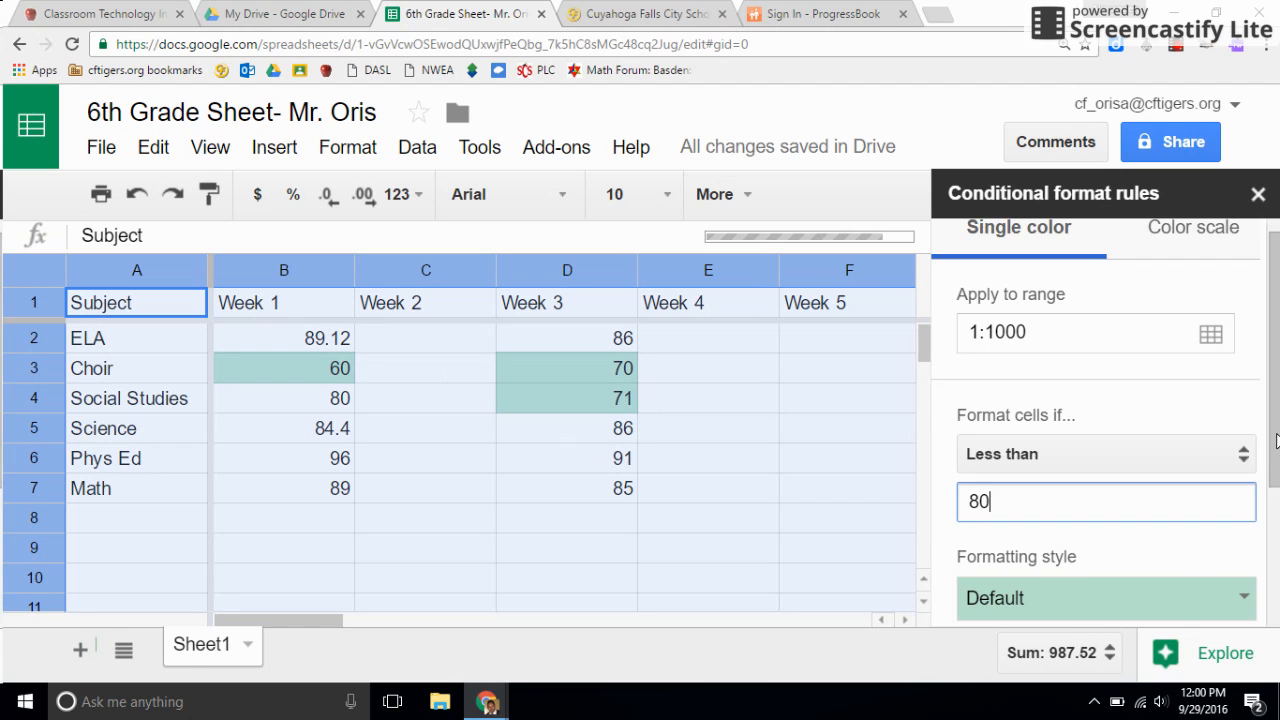
# Try the yellow background as the rule's formatting style, and choose the red background instead.
pyautogui.scroll(-1, 1277, 448)
pyautogui.click(1080, 550)
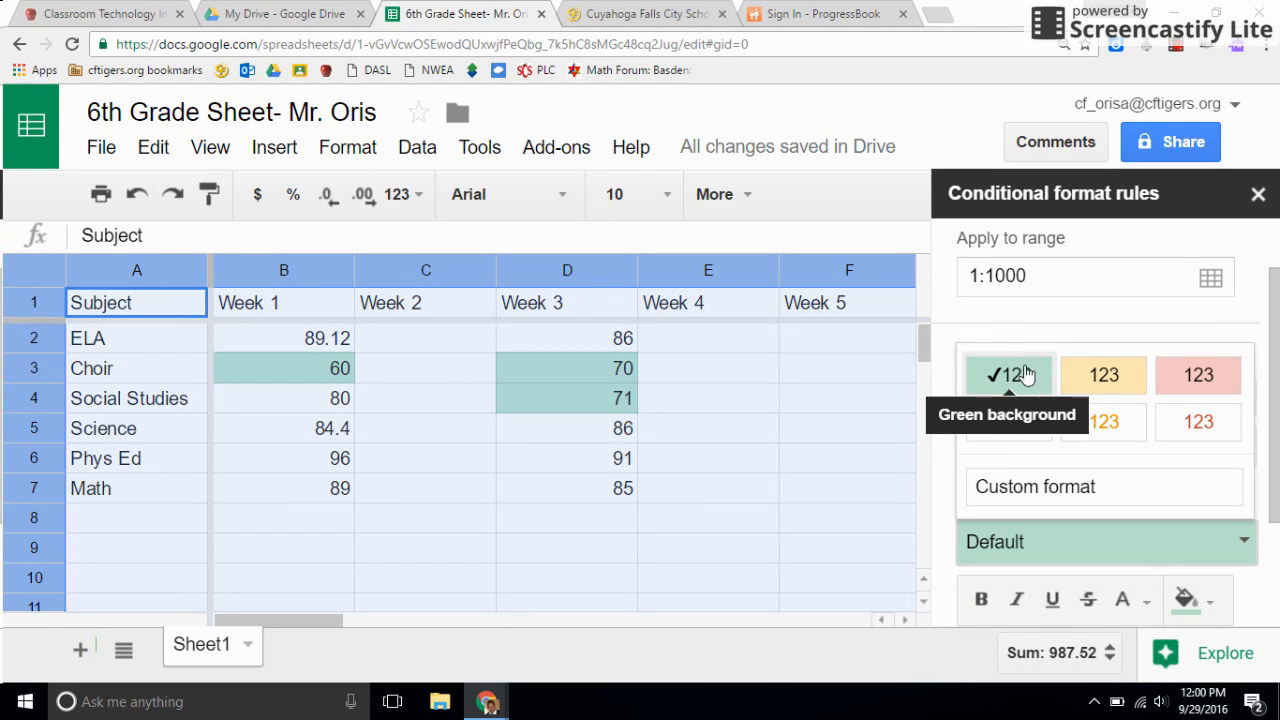
pyautogui.click(1104, 375)
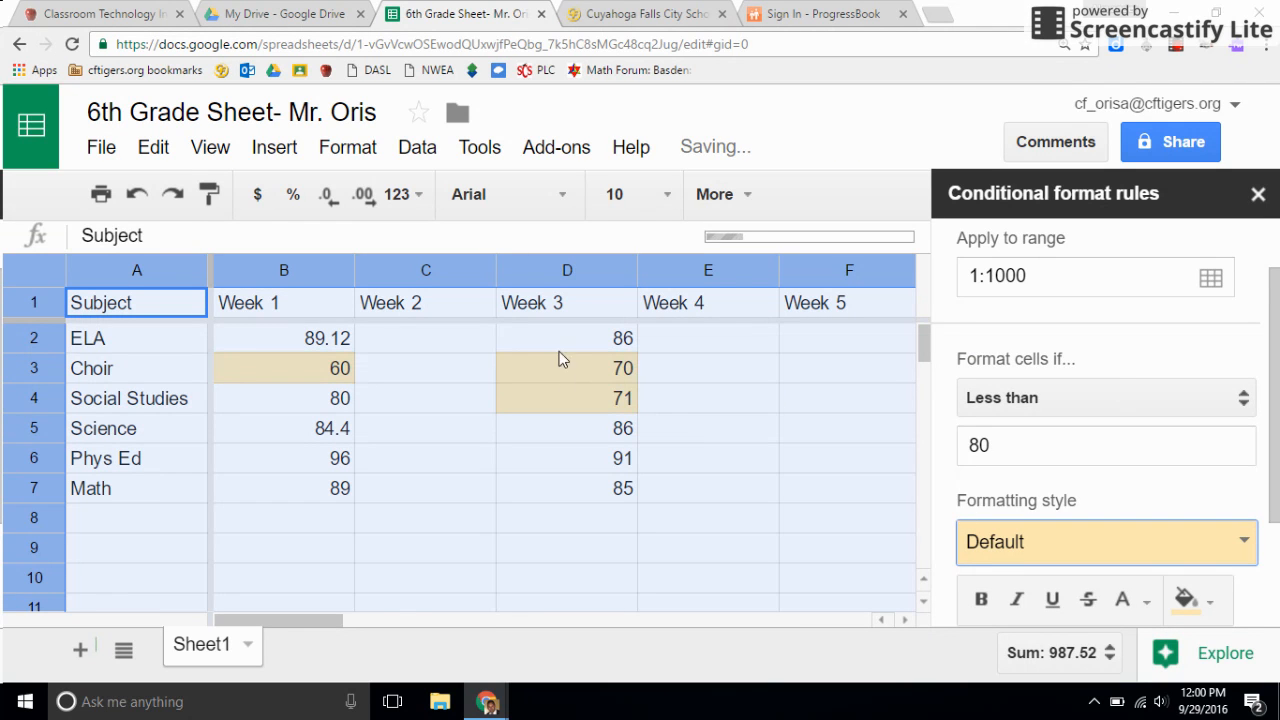
pyautogui.click(1103, 543)
pyautogui.click(1193, 396)
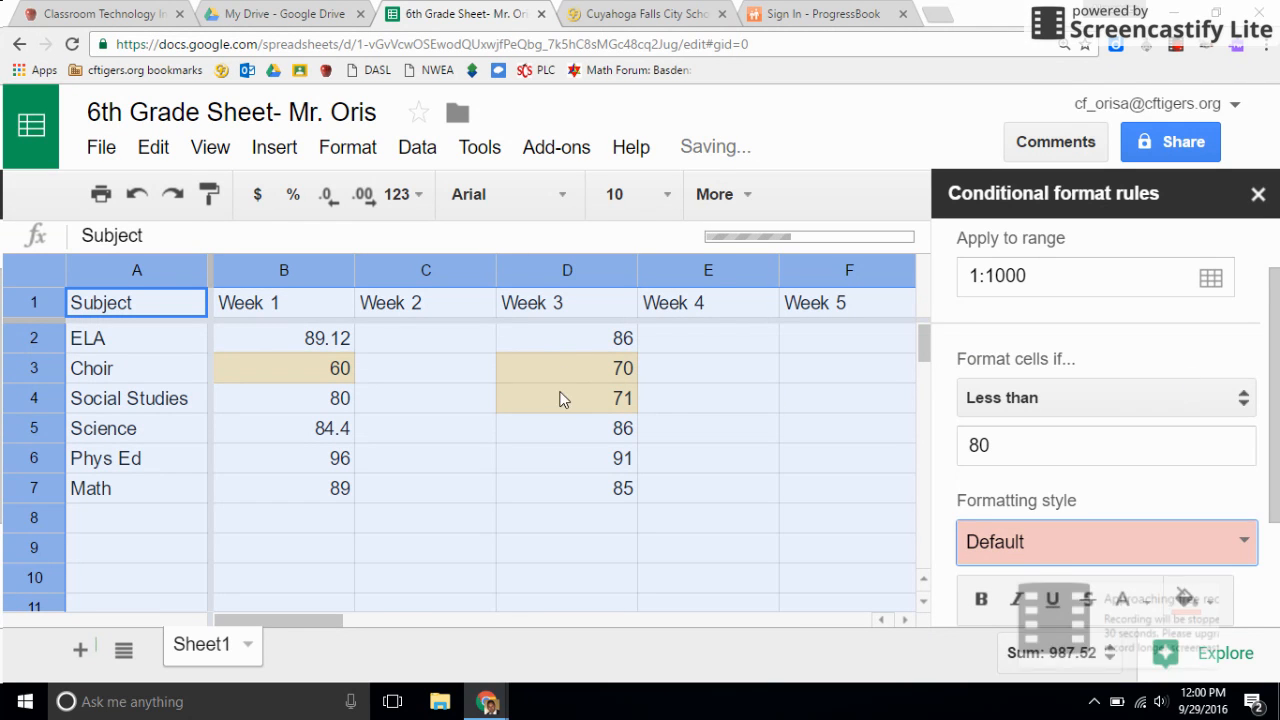